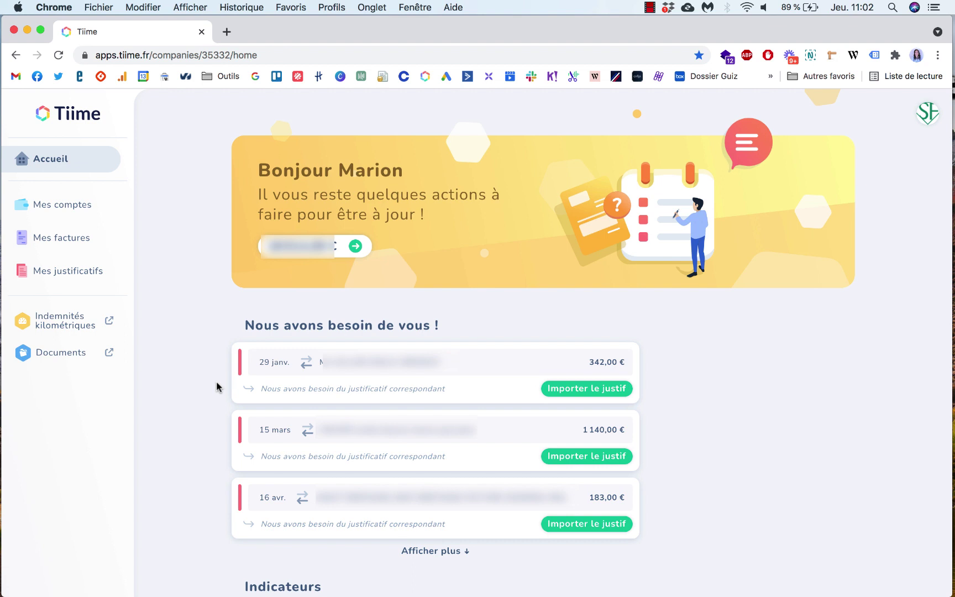
Step: Check the SF account menu, then show all accounts' bank transactions in Mes comptes
scroll(210, 389, down, 1)
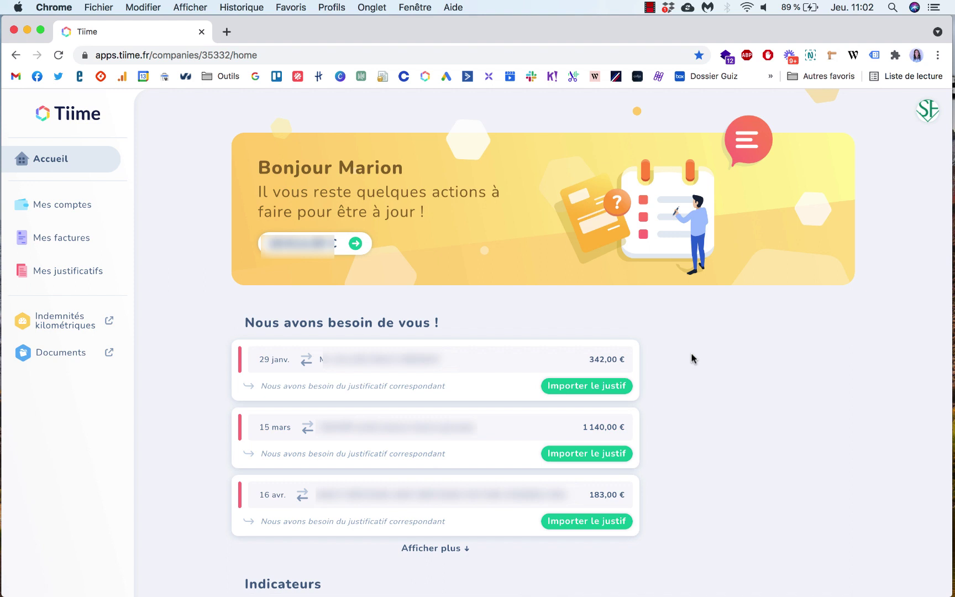
scroll(692, 353, up, 1)
click(930, 113)
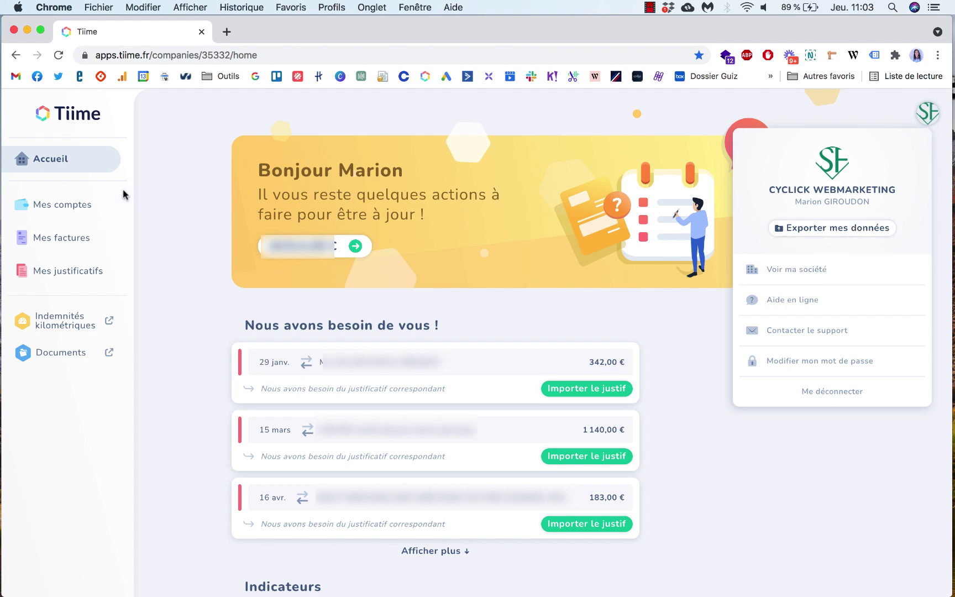
click(61, 209)
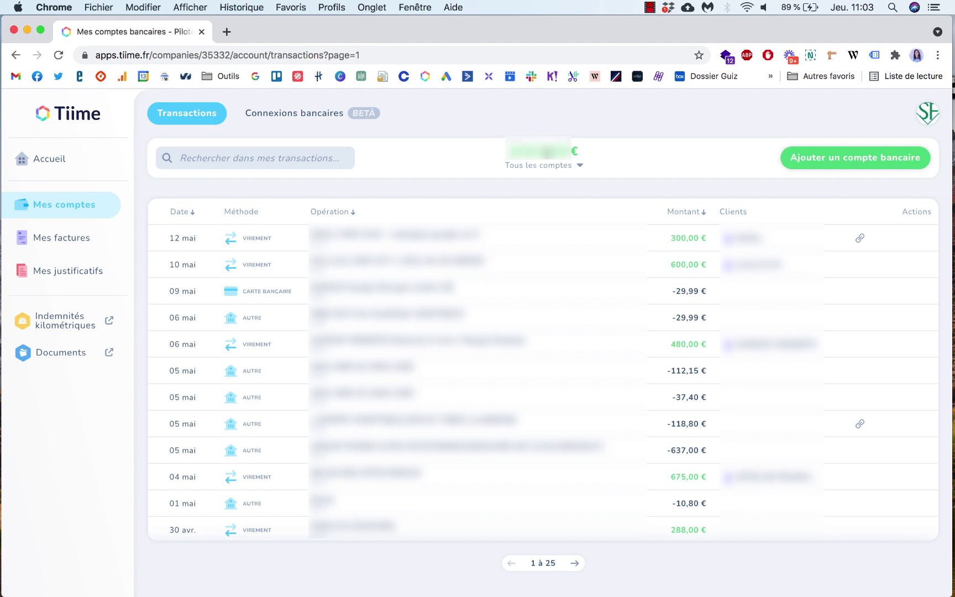
click(577, 166)
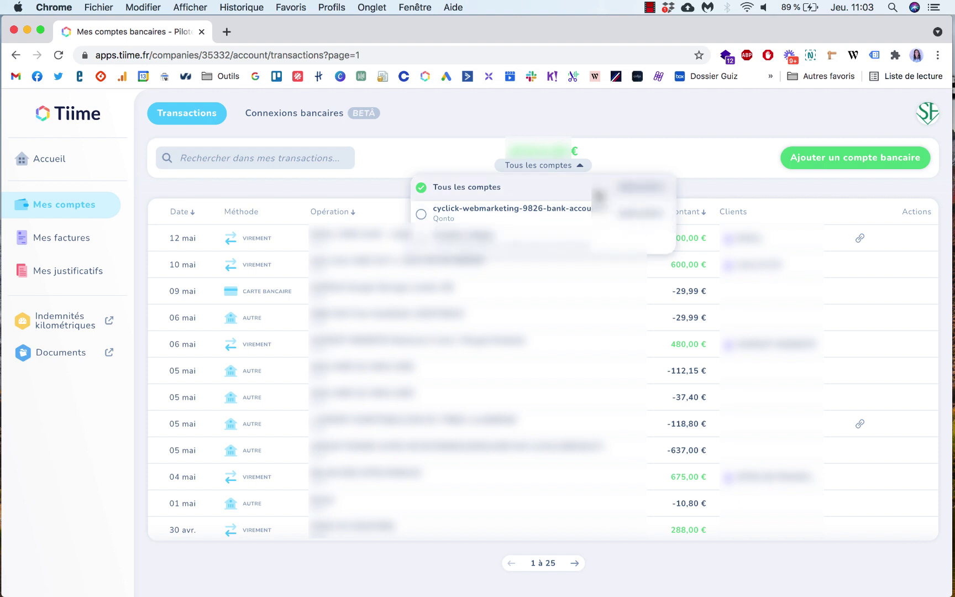
click(463, 150)
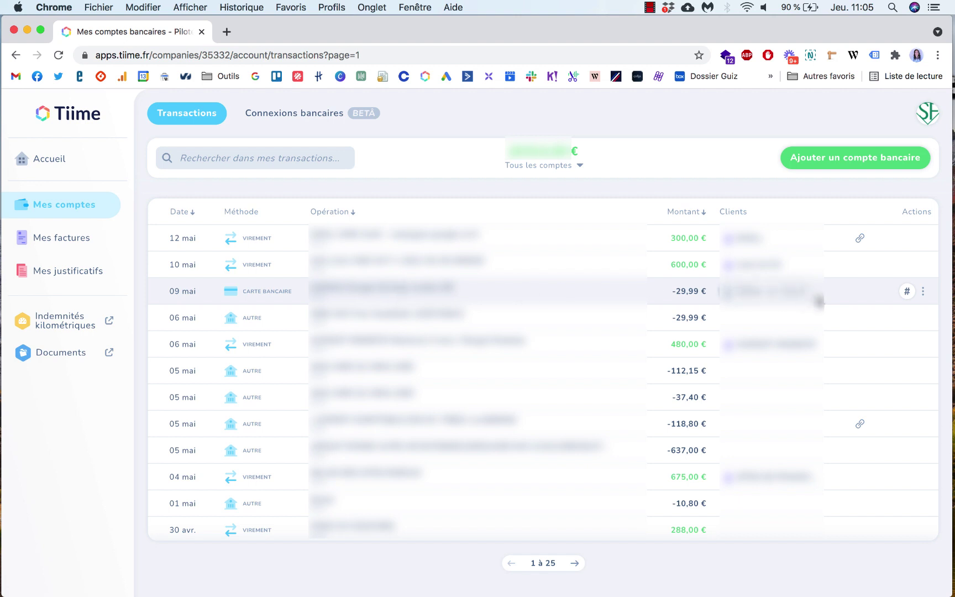
click(922, 291)
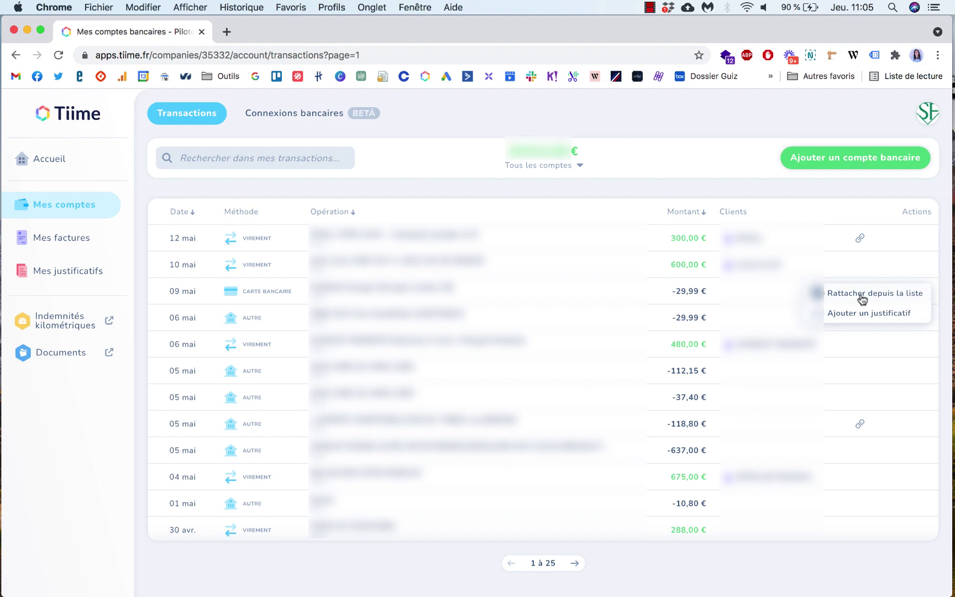
mouse_move(921, 298)
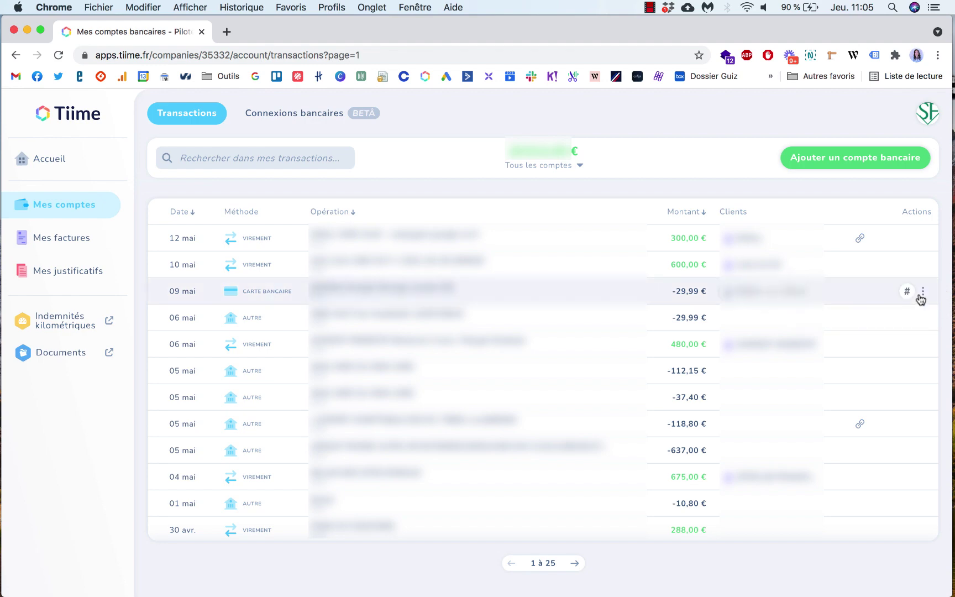
click(906, 292)
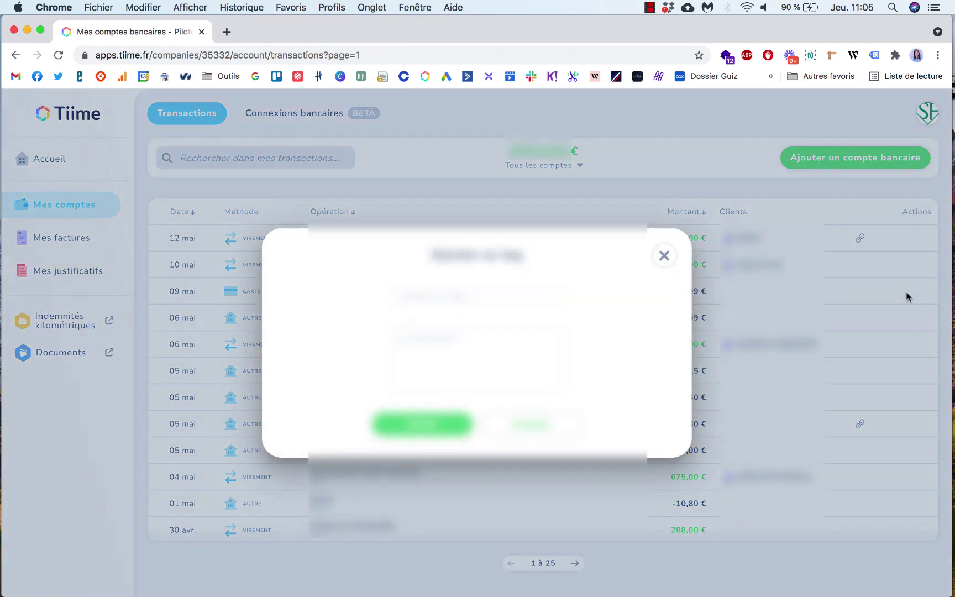
click(479, 294)
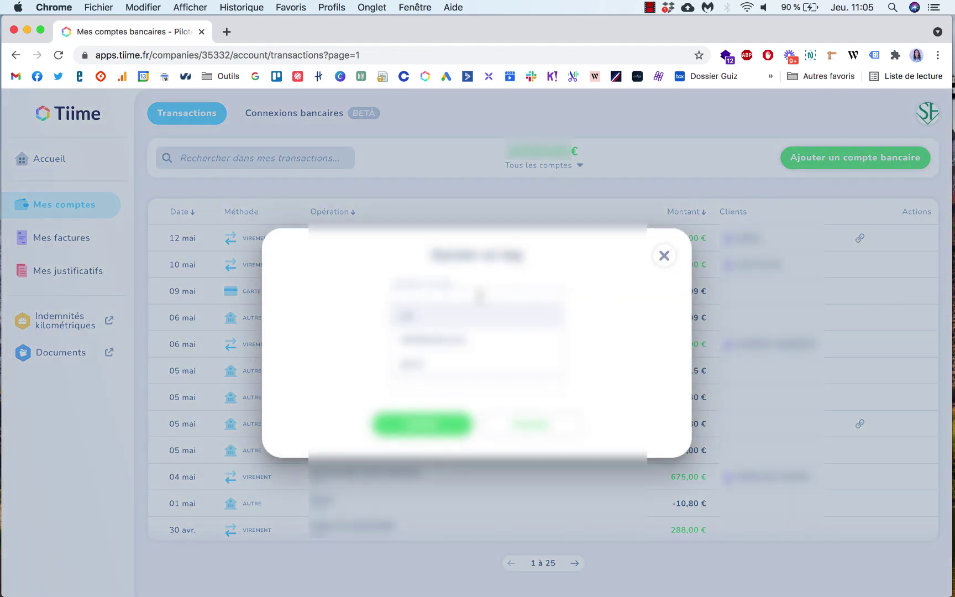
click(665, 255)
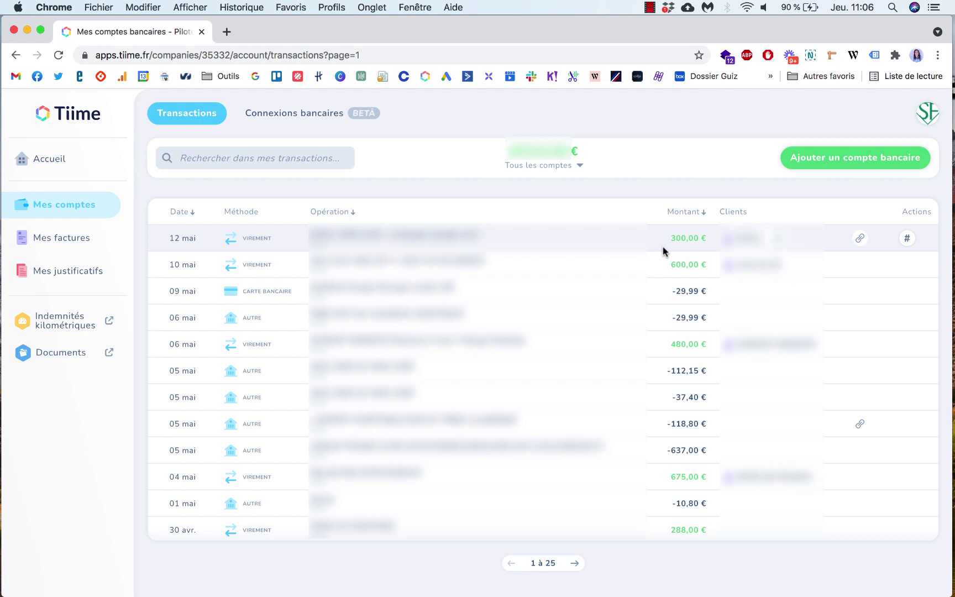
Step: Open the invoices list and preview invoice 36's actions menu with 'Annuler la facture', then dismiss it
click(97, 239)
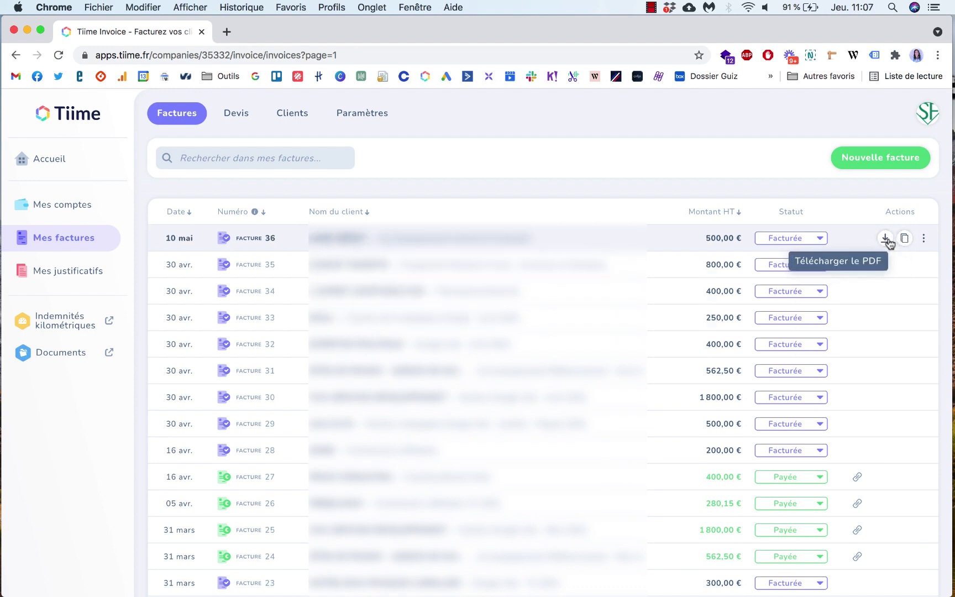
click(924, 241)
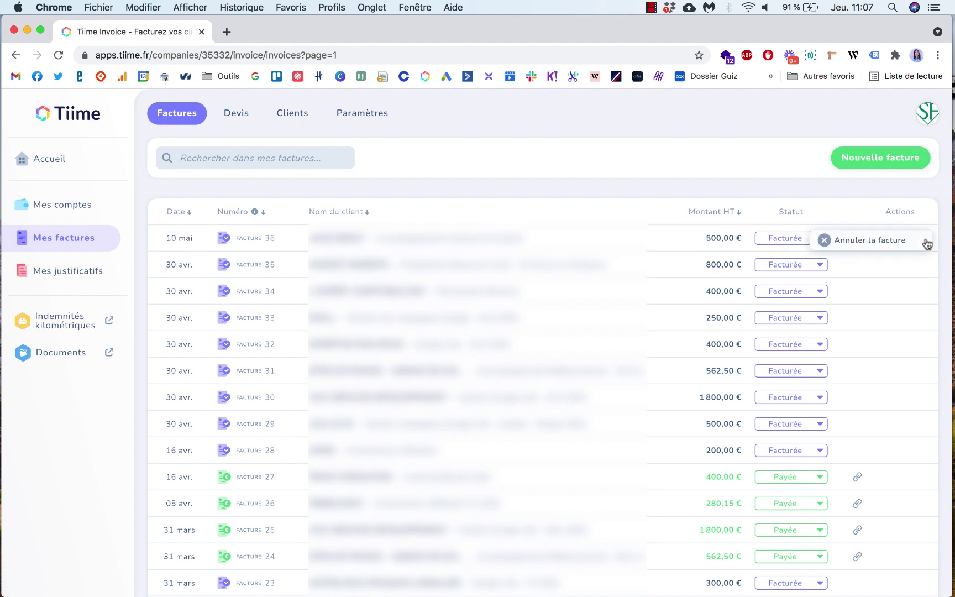
click(838, 188)
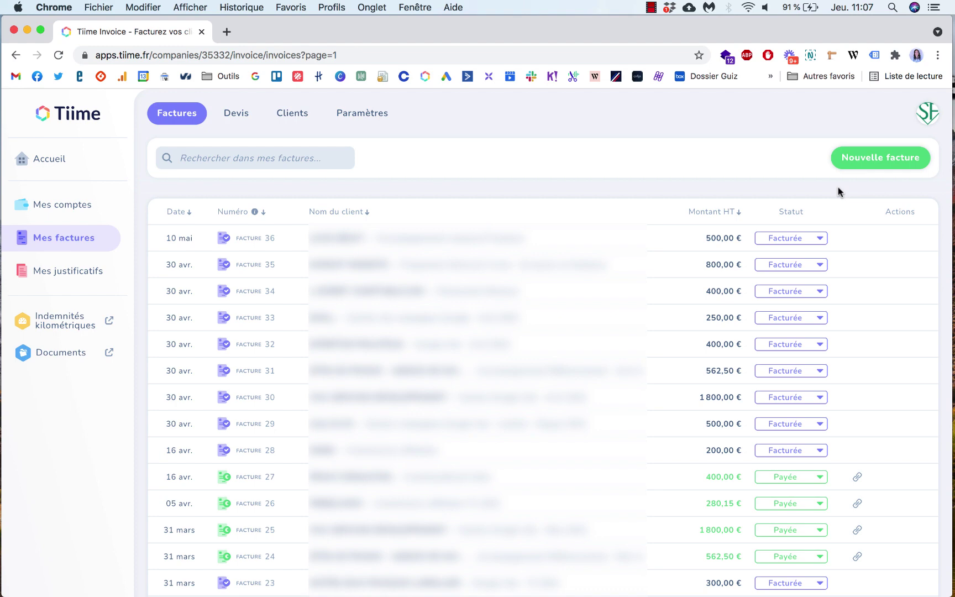
Step: Start a new invoice dated 13 mai 2021 and add a 'Ligne avec prestation' service line
click(862, 161)
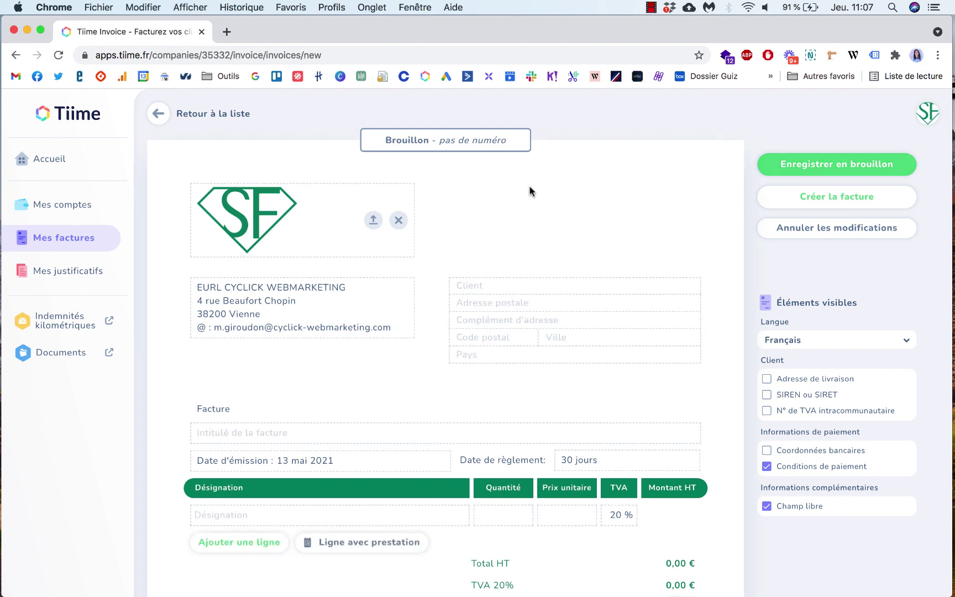
scroll(544, 224, down, 1)
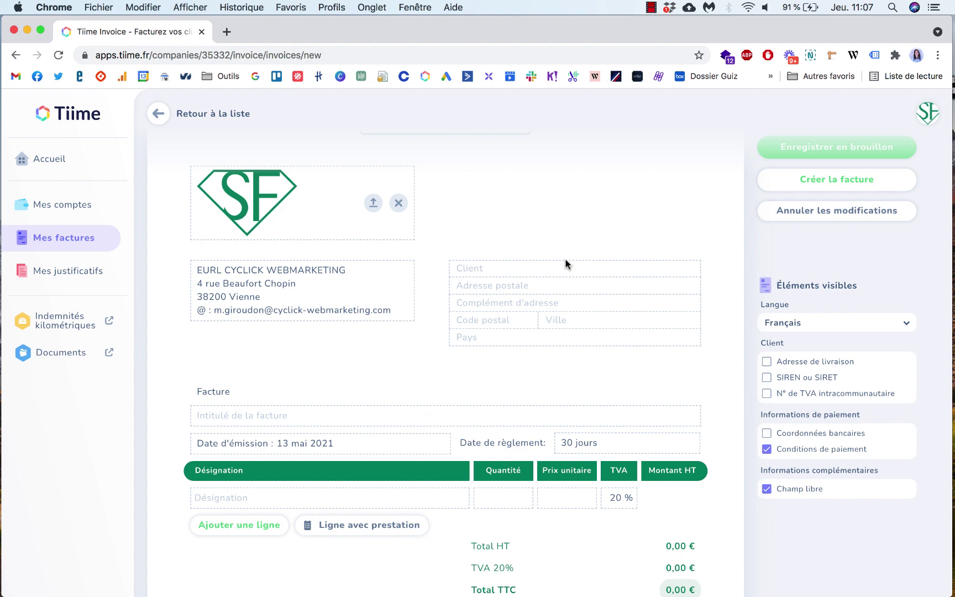
scroll(577, 239, down, 2)
scroll(581, 231, down, 1)
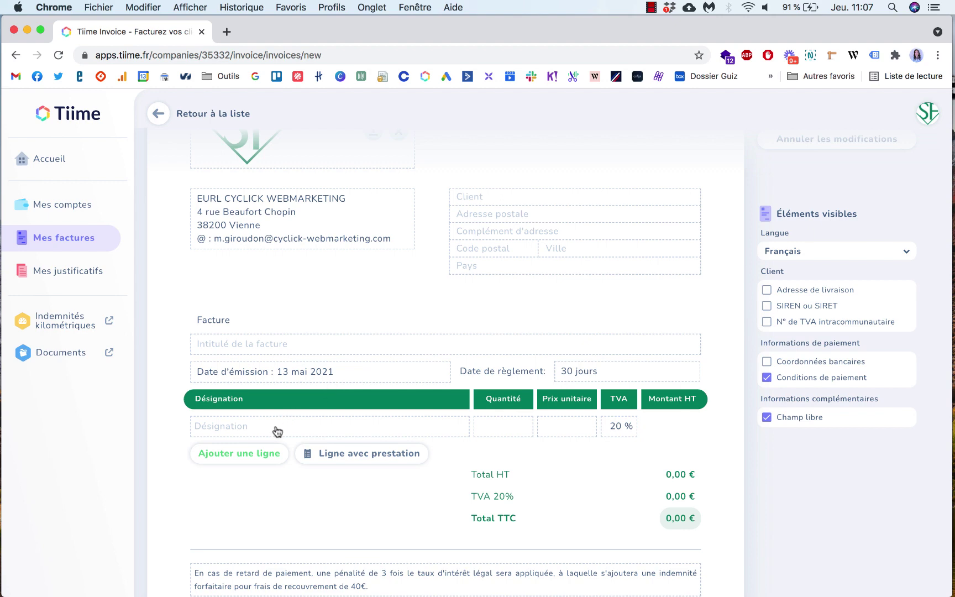
click(341, 454)
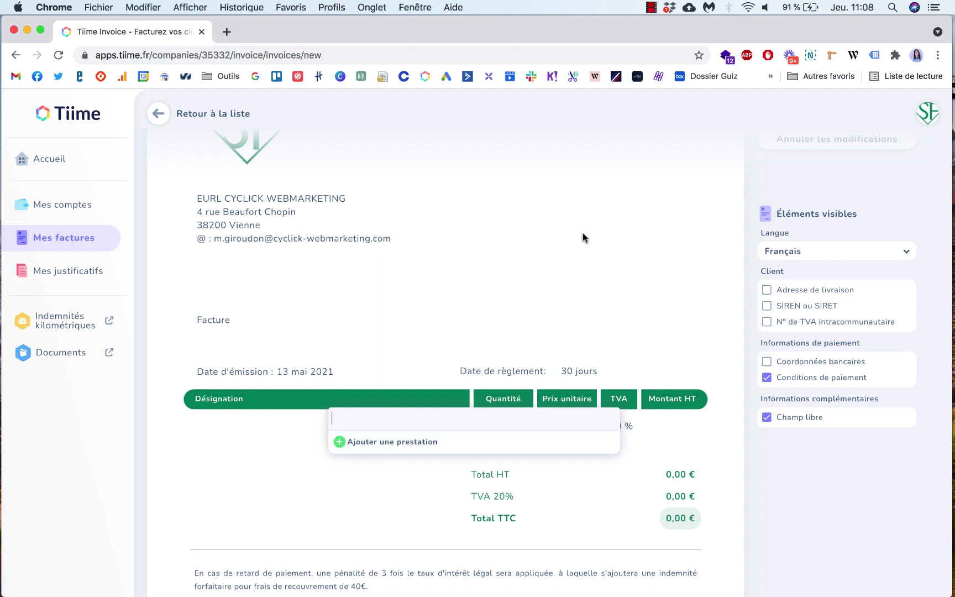
scroll(582, 237, down, 3)
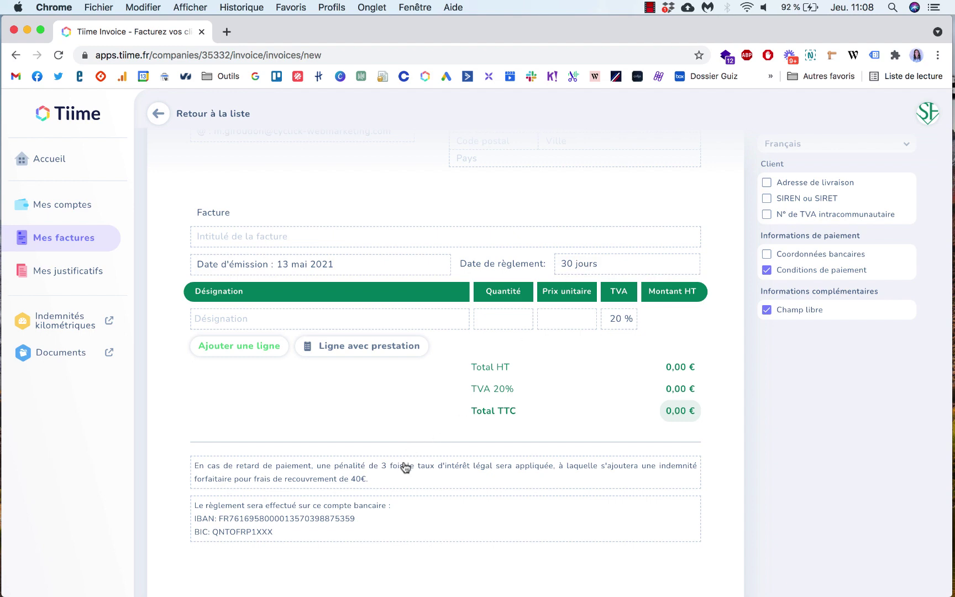
scroll(403, 471, down, 1)
scroll(404, 470, down, 2)
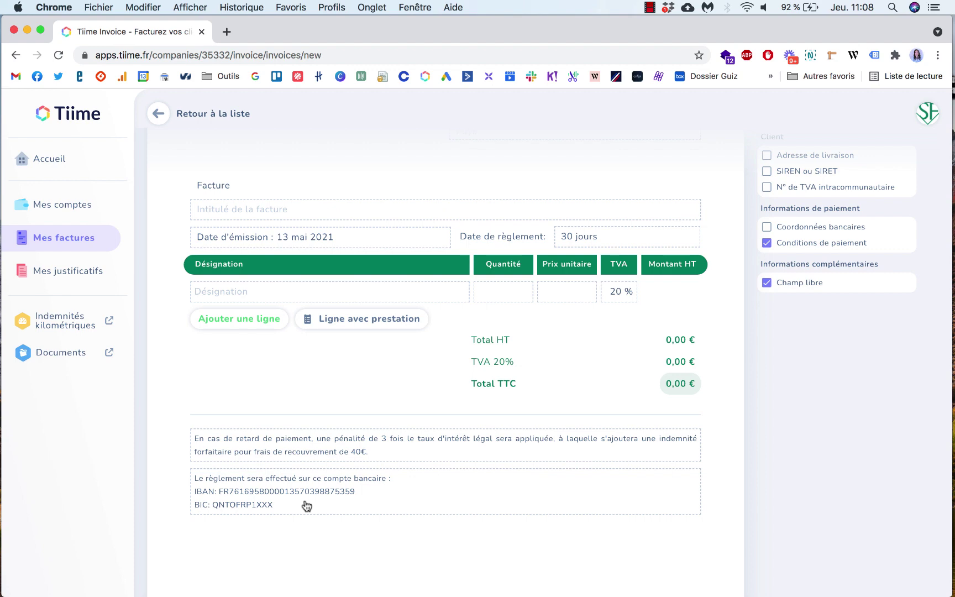
scroll(478, 481, up, 1)
scroll(818, 282, up, 4)
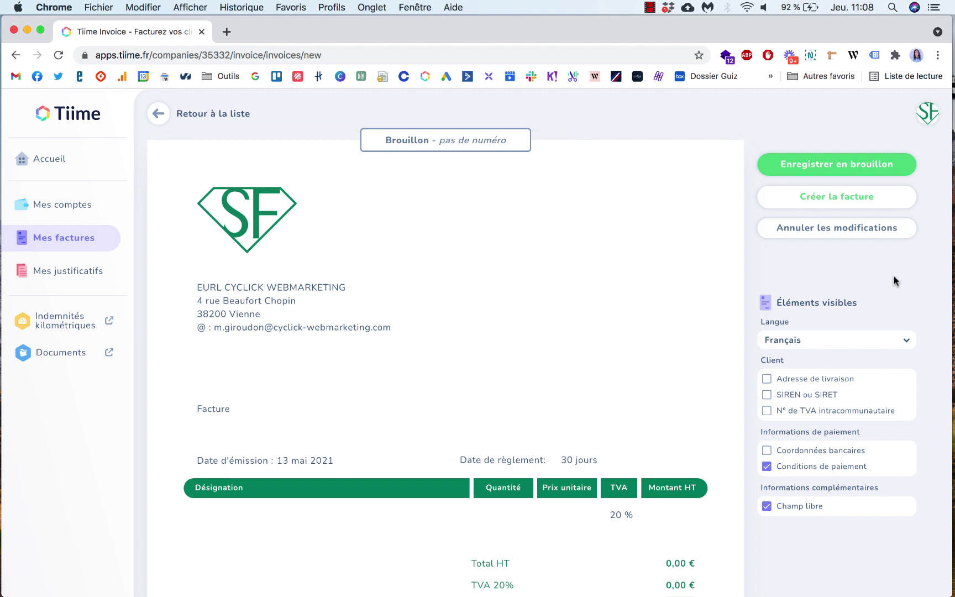
scroll(895, 287, down, 1)
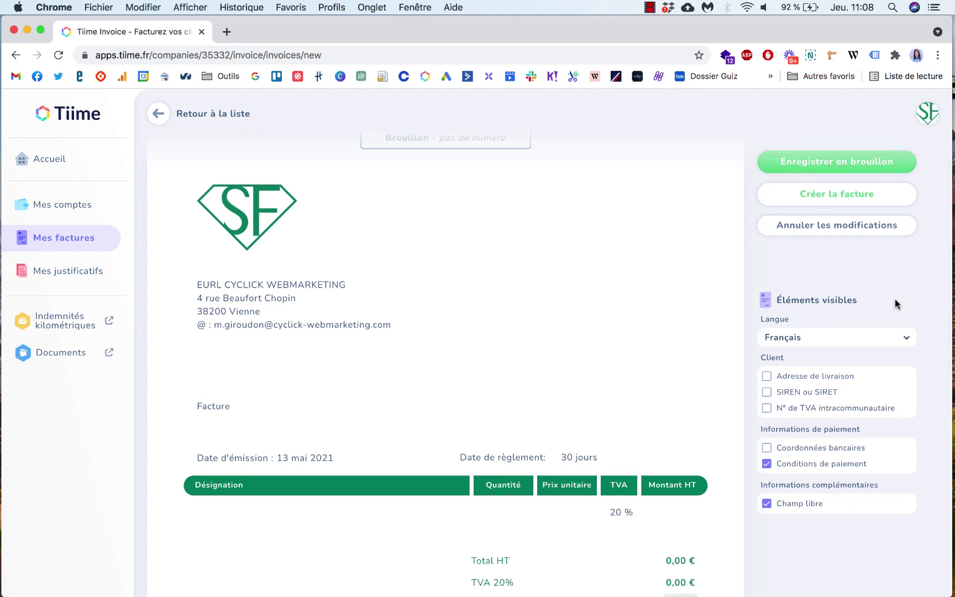
click(906, 338)
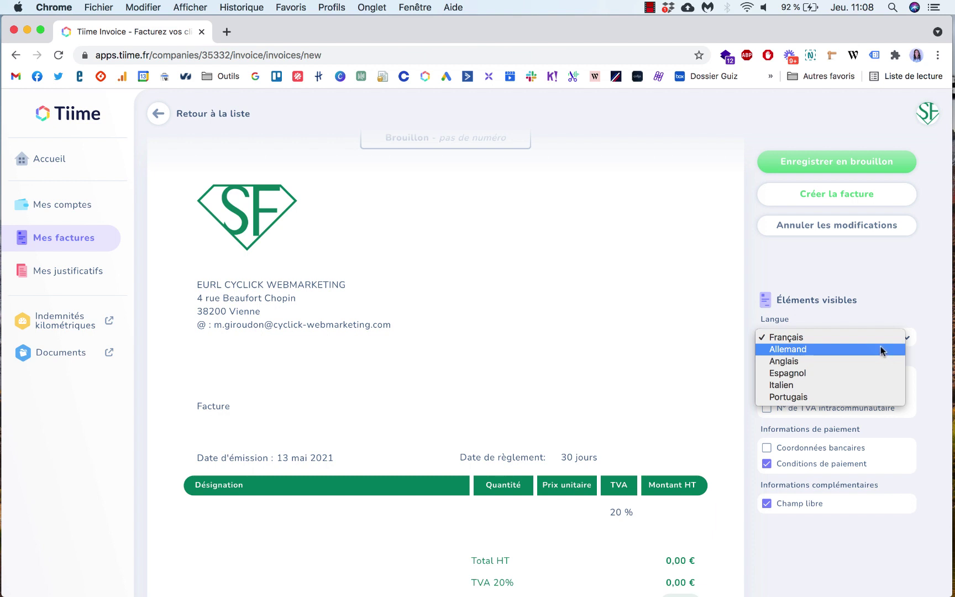
click(898, 300)
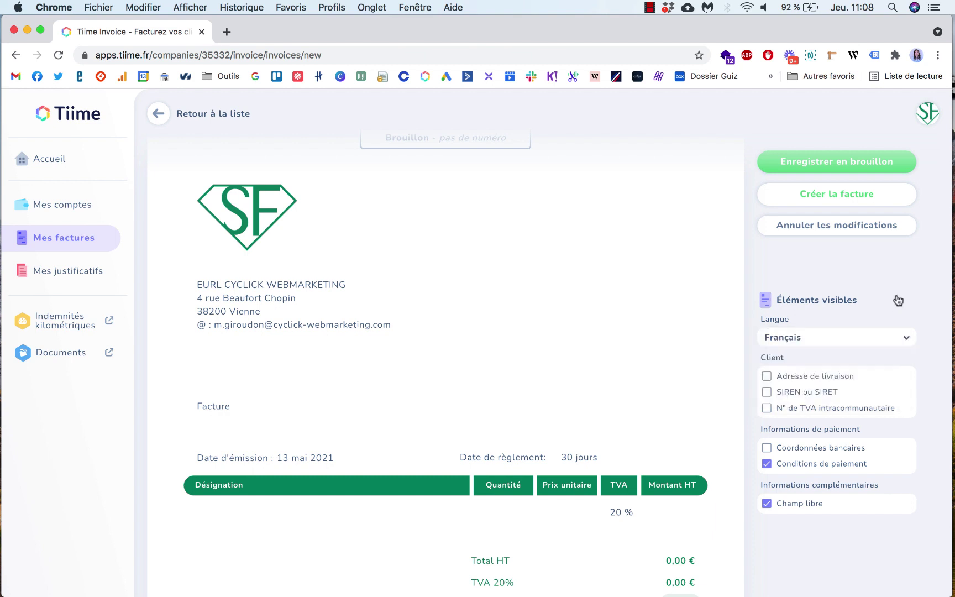
scroll(891, 283, down, 1)
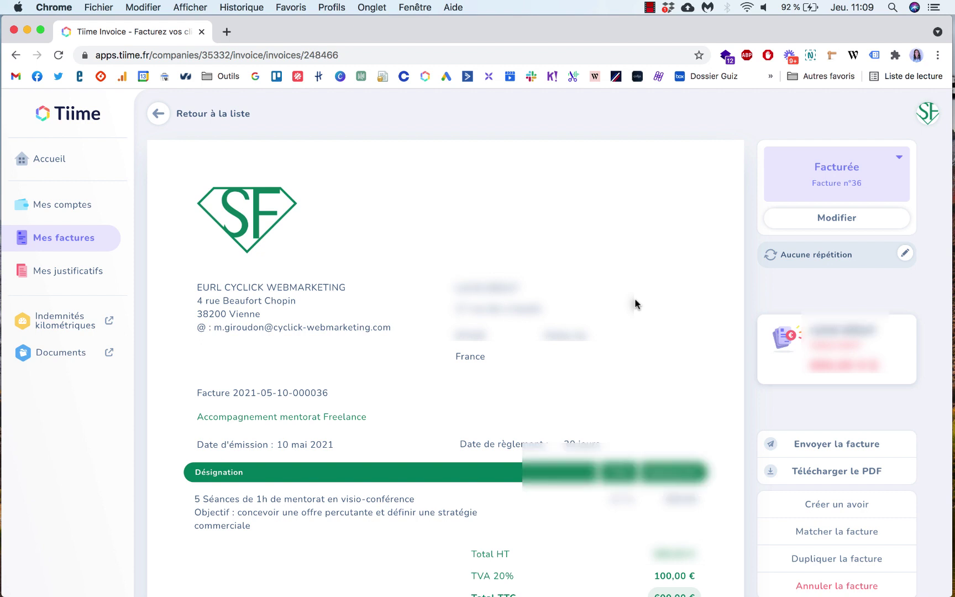
Step: Open the e-mail form for invoice n°36 with subject 'Votre facture CYCLICK WEBMARKETING'
scroll(633, 299, down, 1)
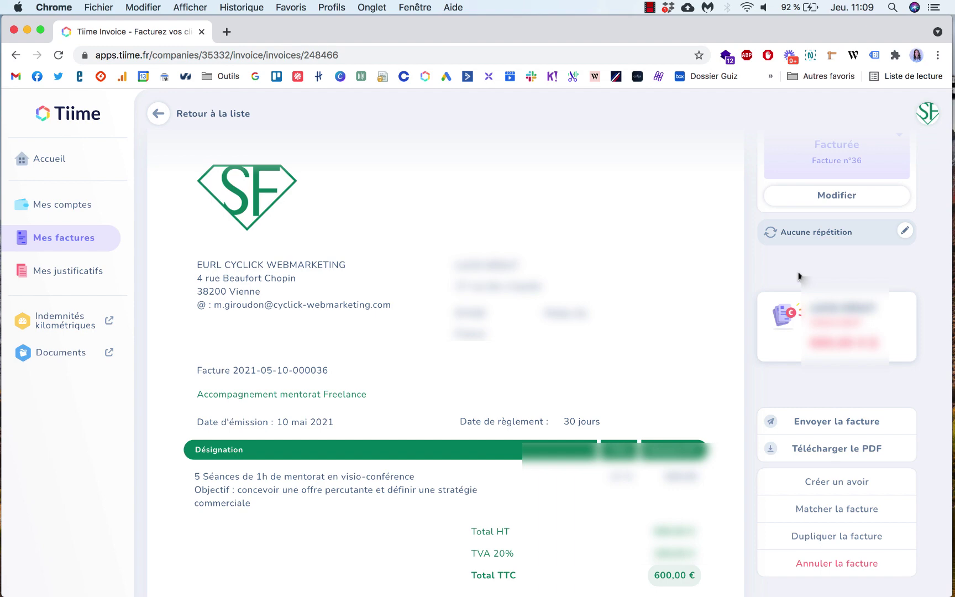
scroll(799, 275, down, 1)
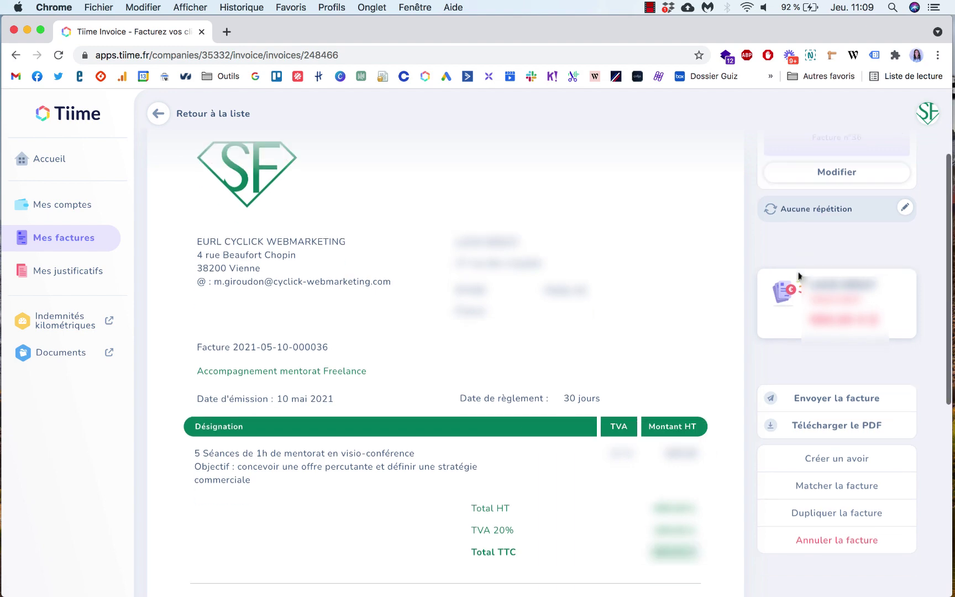
click(858, 398)
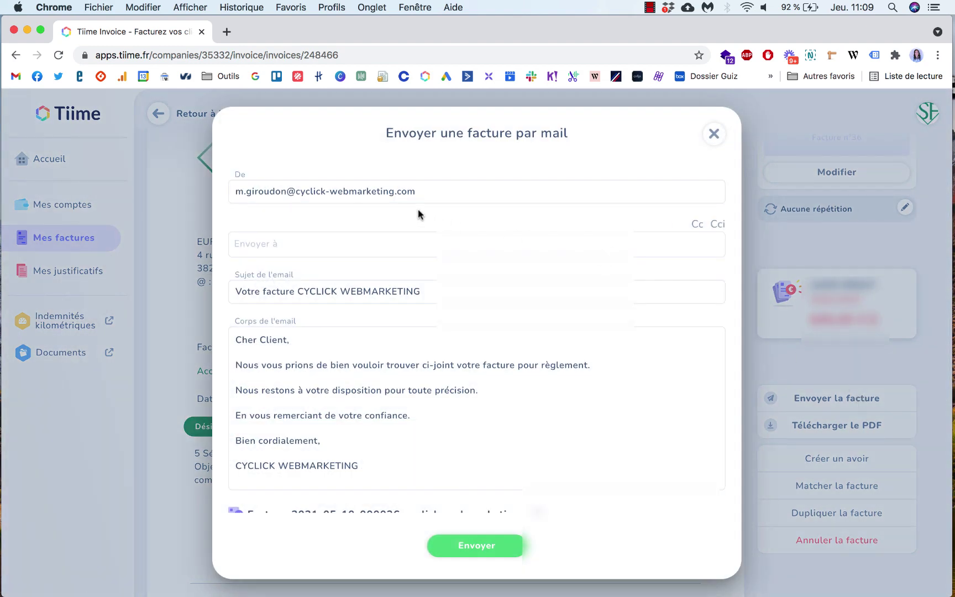
Step: Review the 'Envoyer une facture par mail' dialog and close it without sending
scroll(490, 408, down, 2)
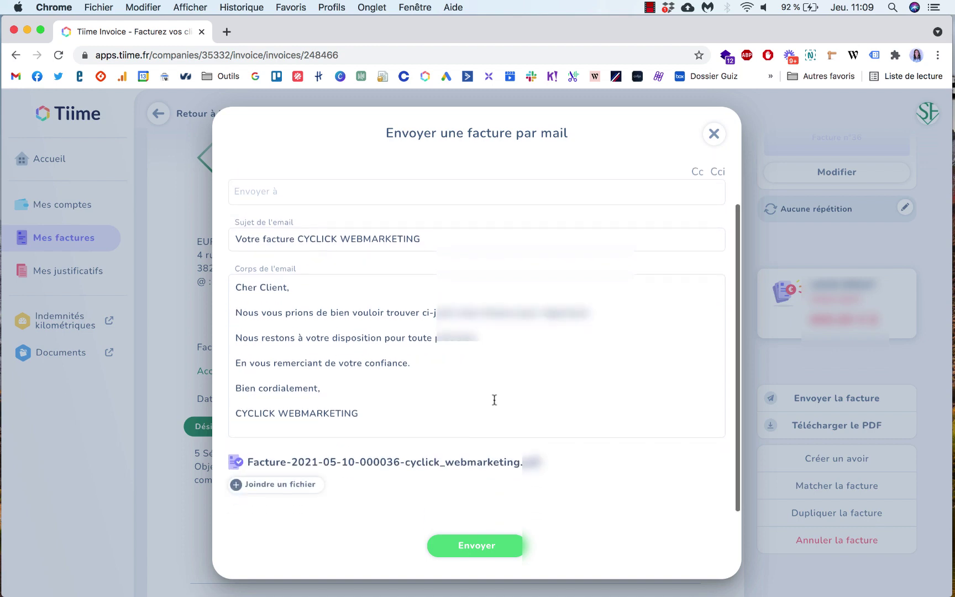
scroll(495, 398, up, 1)
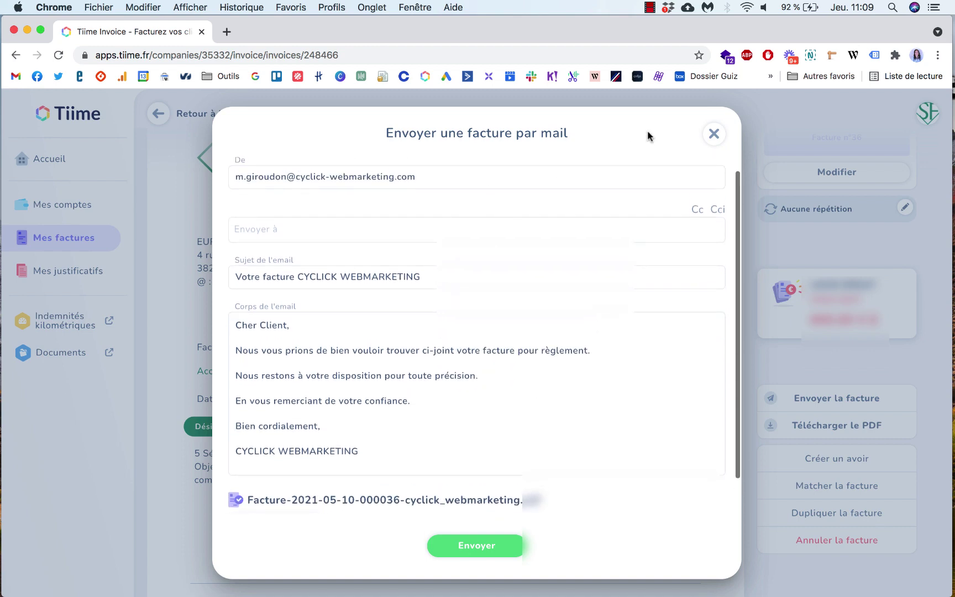
click(713, 134)
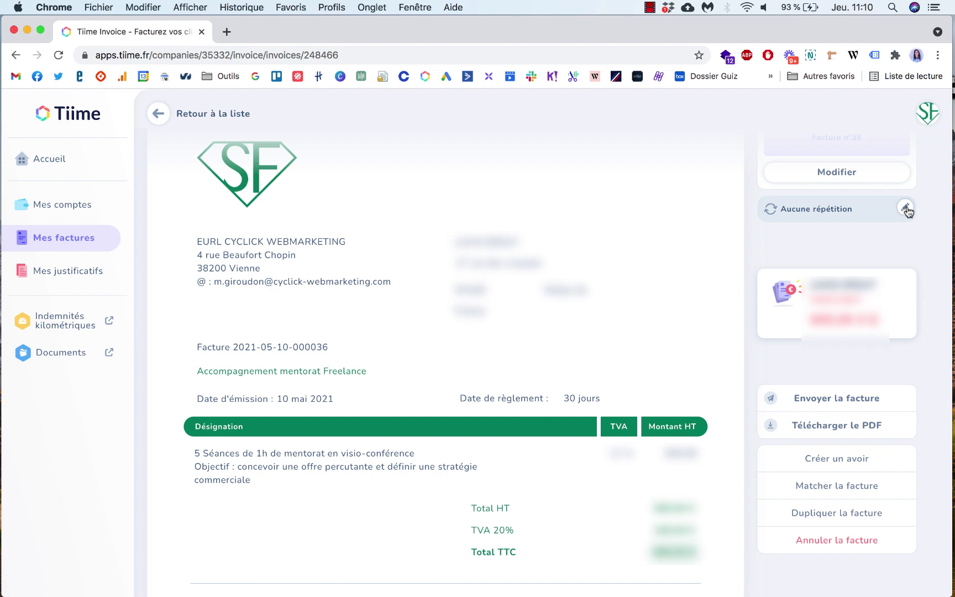
Step: Leave invoice 36 on 'Aucune répétition' without changes and return to the invoices list
click(905, 209)
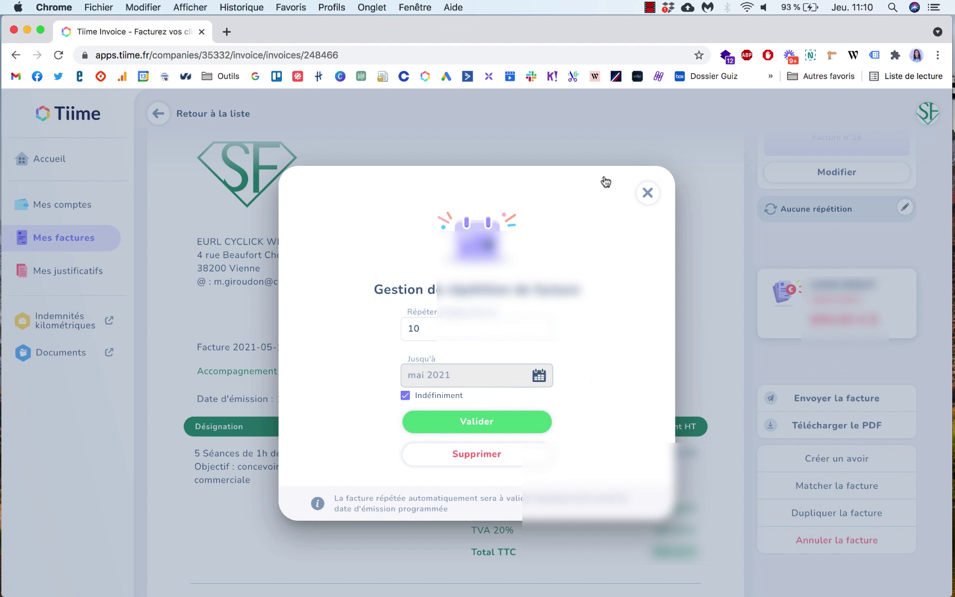
click(648, 193)
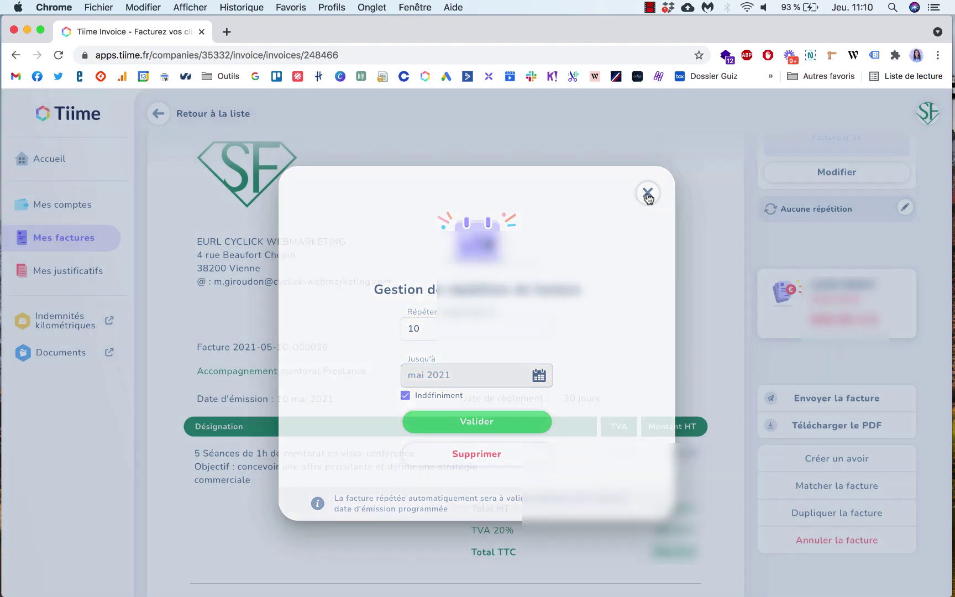
click(158, 113)
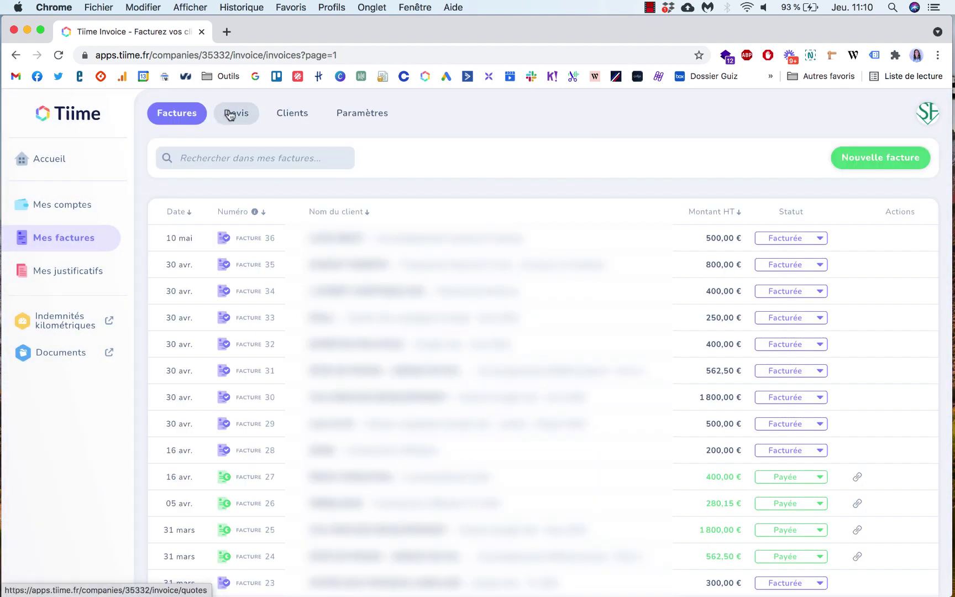
Step: Switch to the Devis list and open quote 12 of 06 mai (960,00 € HT)
click(230, 115)
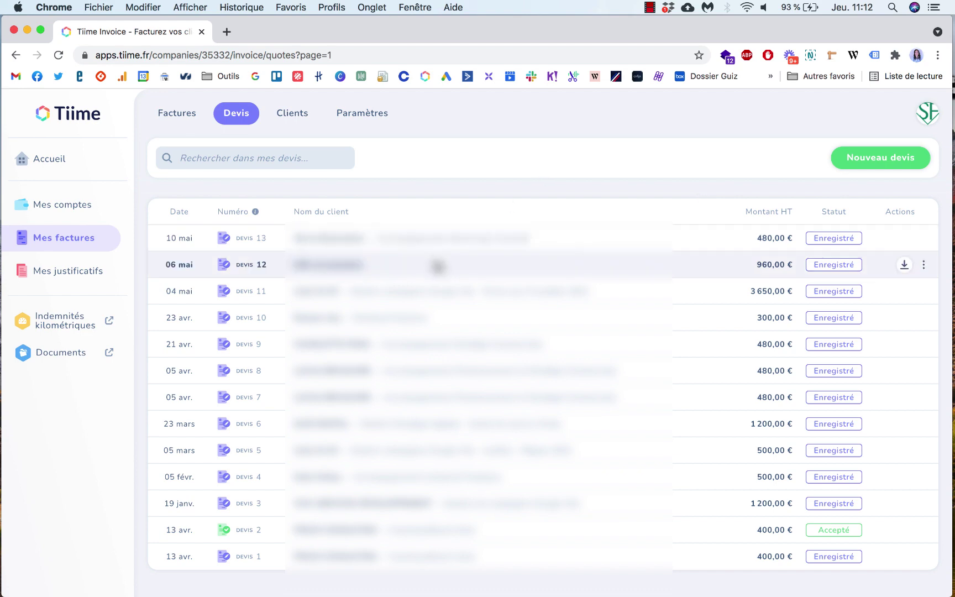
click(437, 264)
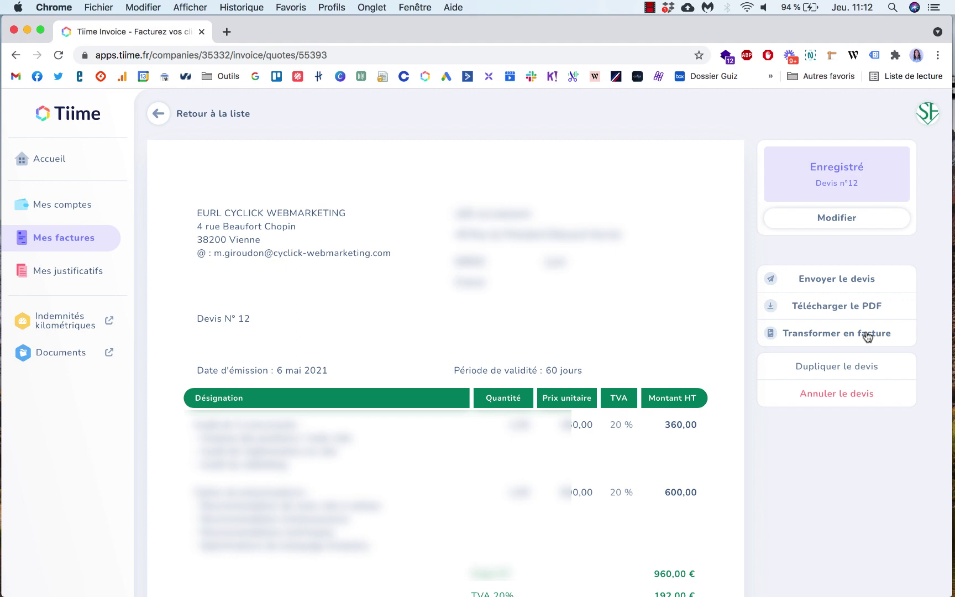
Step: Return to the quotes list, view Clients, then open the Paramètres template and logo settings
click(158, 115)
click(283, 114)
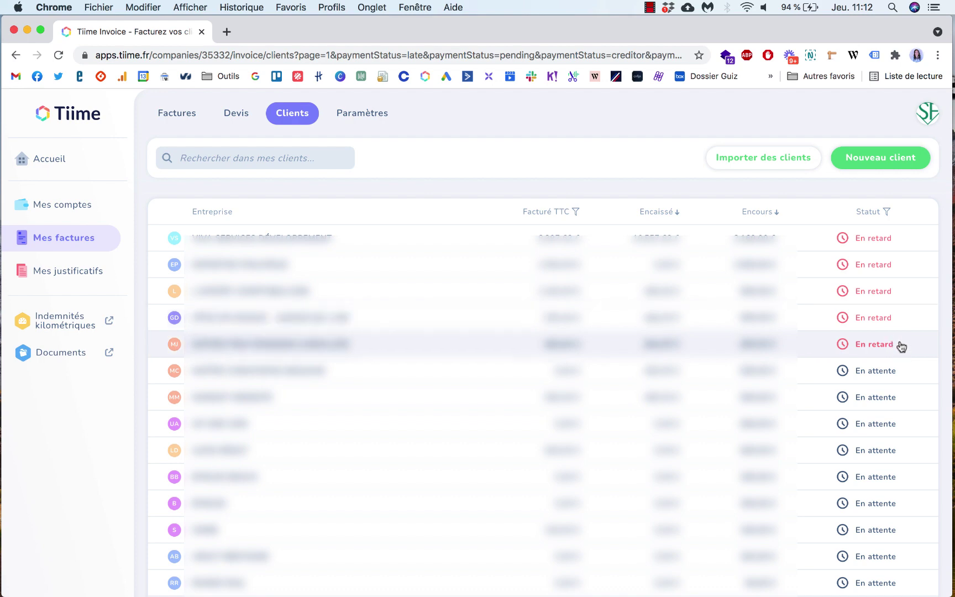
click(373, 116)
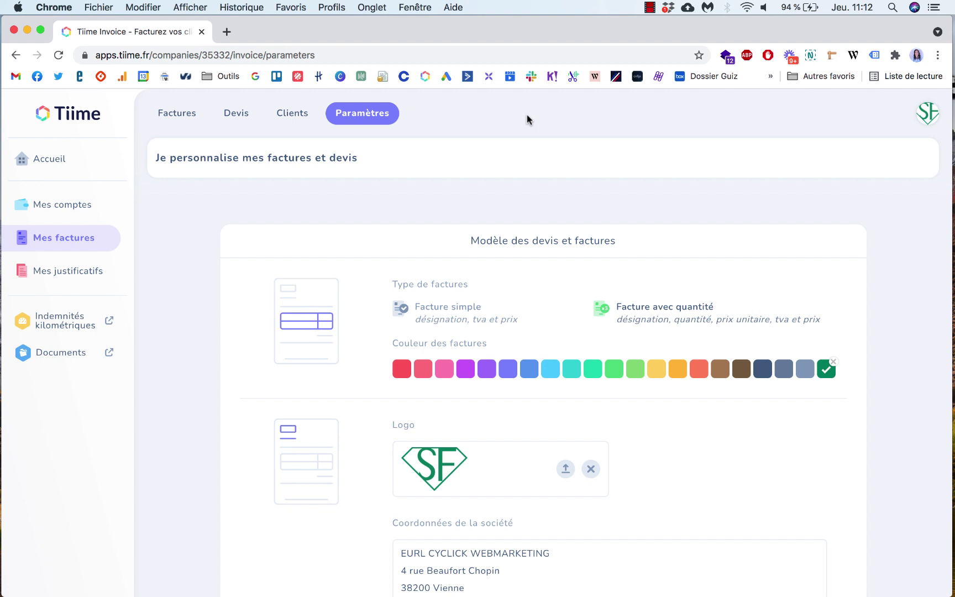
scroll(181, 324, down, 2)
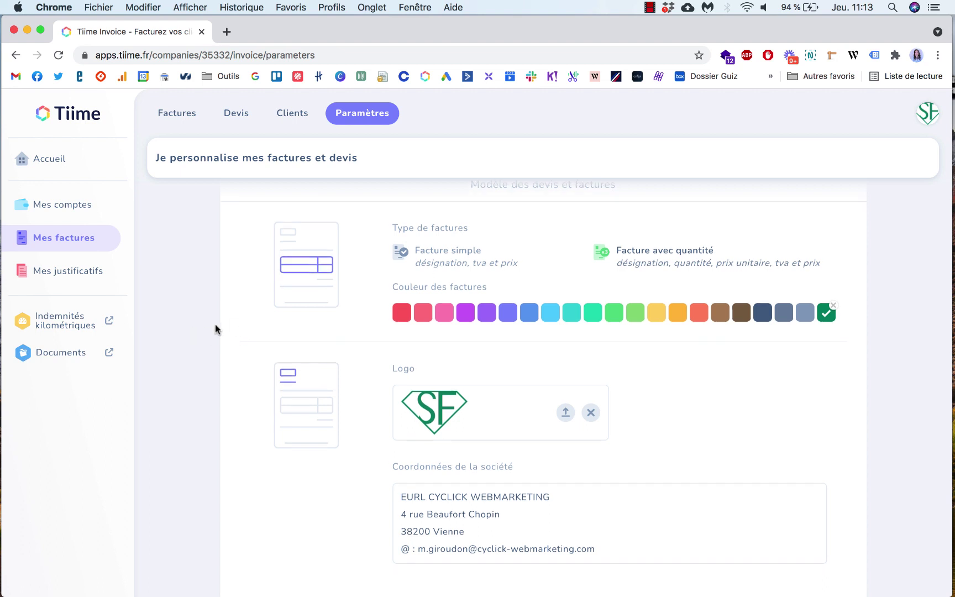
scroll(736, 381, down, 2)
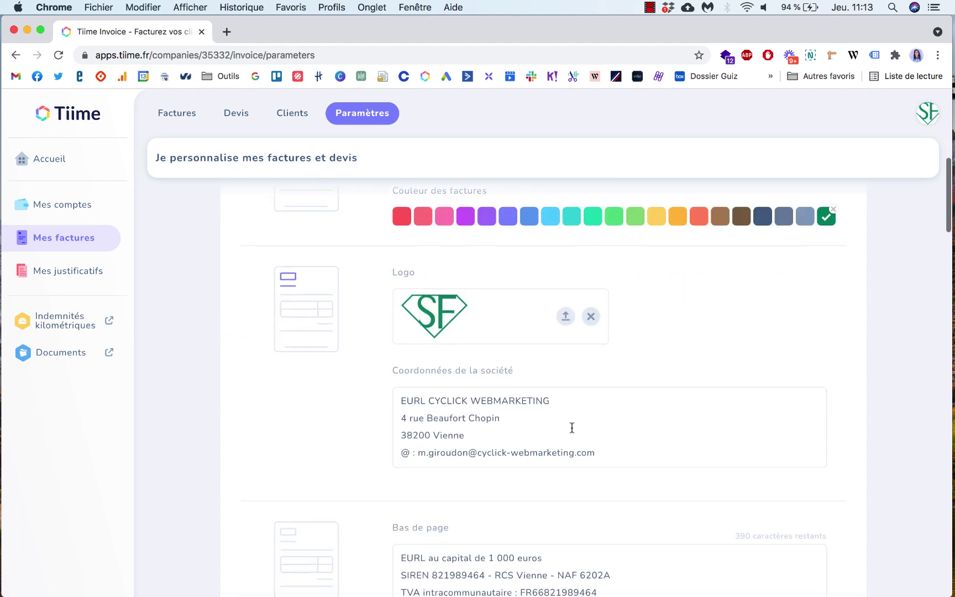
scroll(569, 431, down, 4)
scroll(359, 387, down, 2)
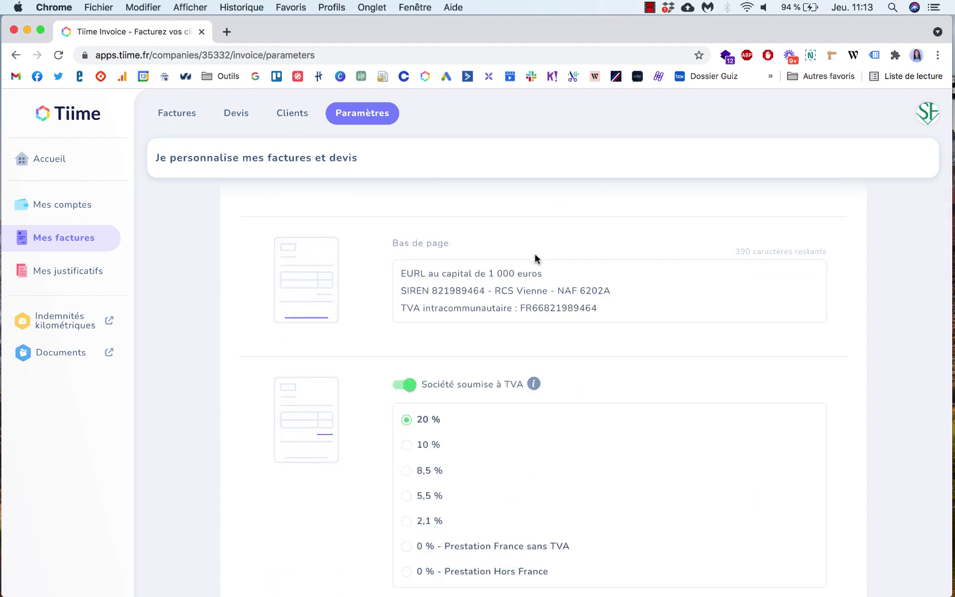
scroll(534, 256, down, 2)
scroll(589, 308, down, 7)
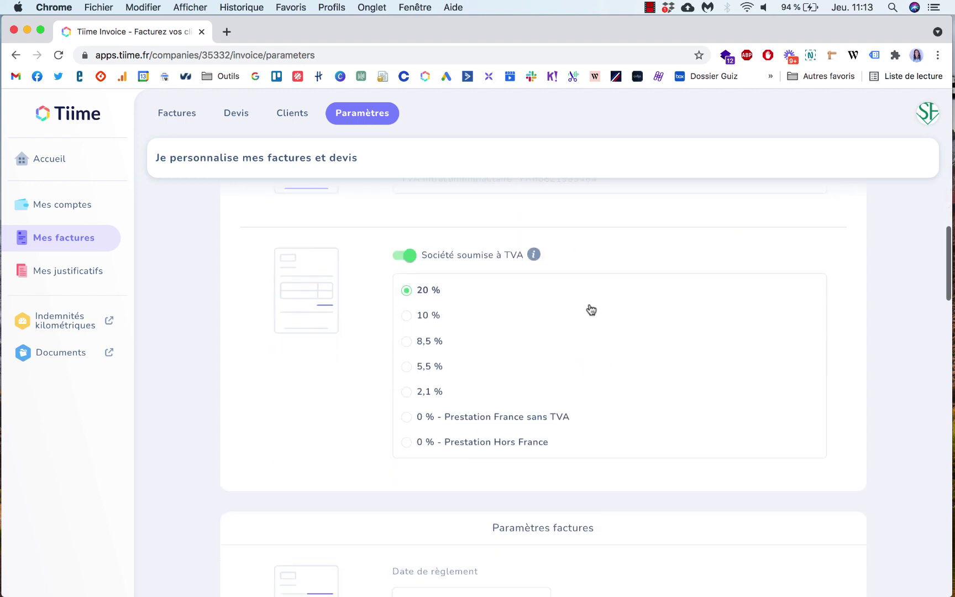
scroll(588, 304, up, 2)
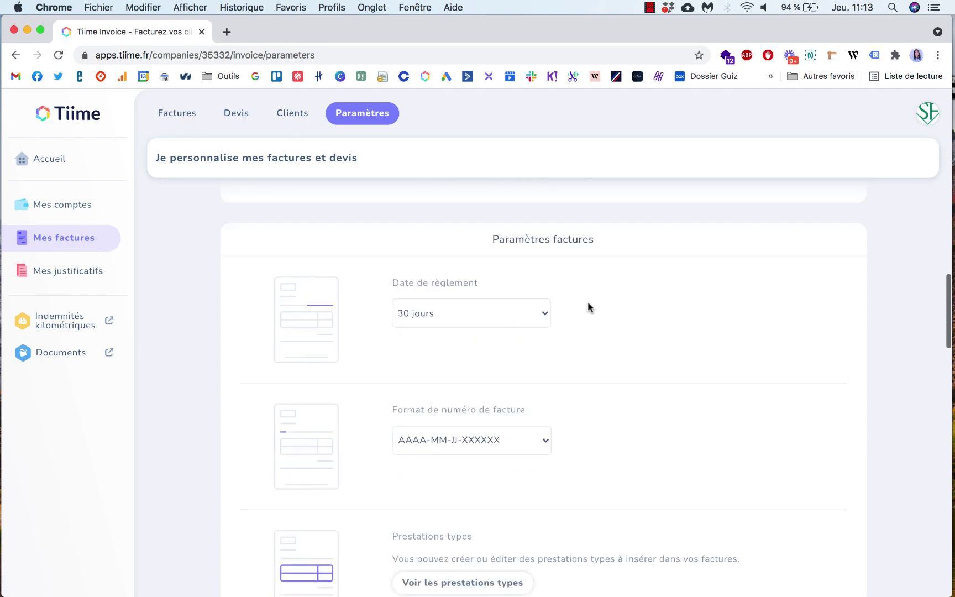
scroll(653, 314, down, 3)
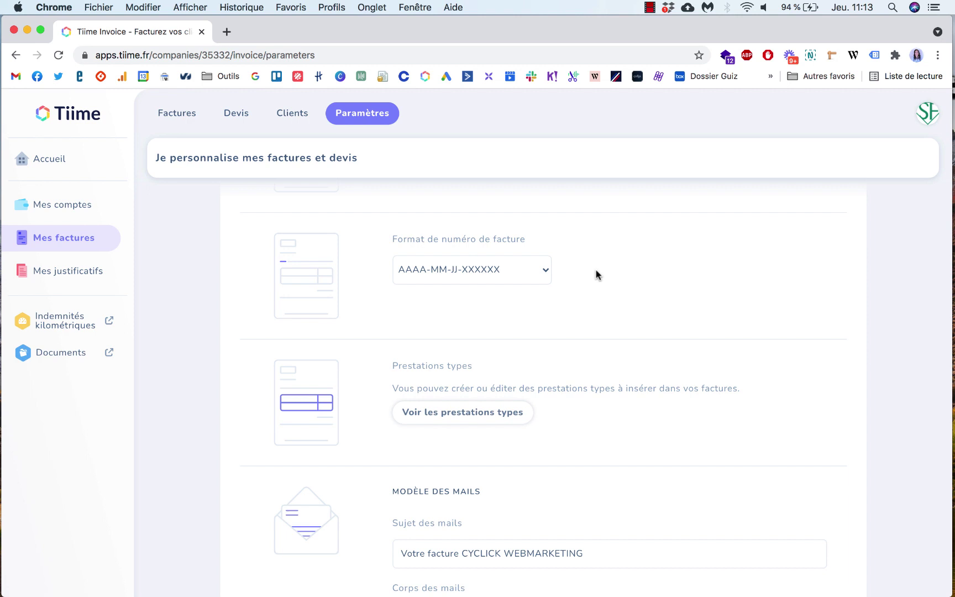
click(543, 277)
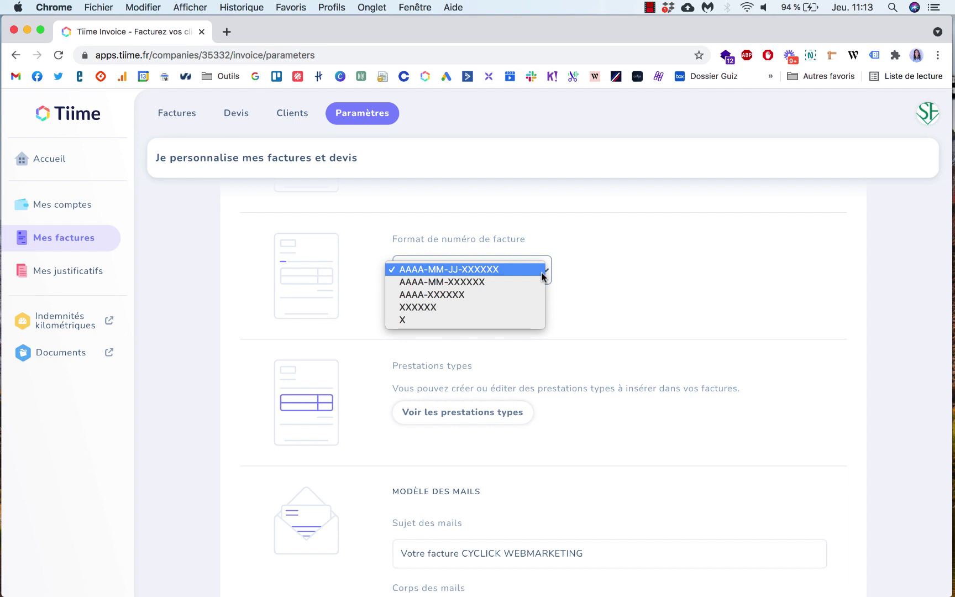
click(620, 273)
scroll(620, 273, down, 5)
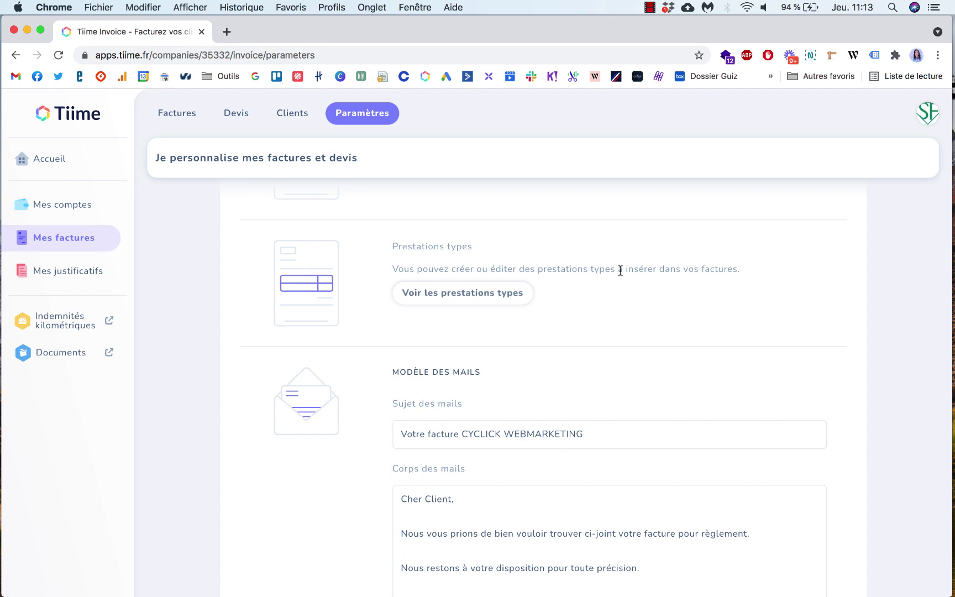
Step: Scroll through the settings to the quote options: 60 jours validity and 'Votre devis CYCLICK WEBMARKETING' subject
scroll(607, 304, down, 5)
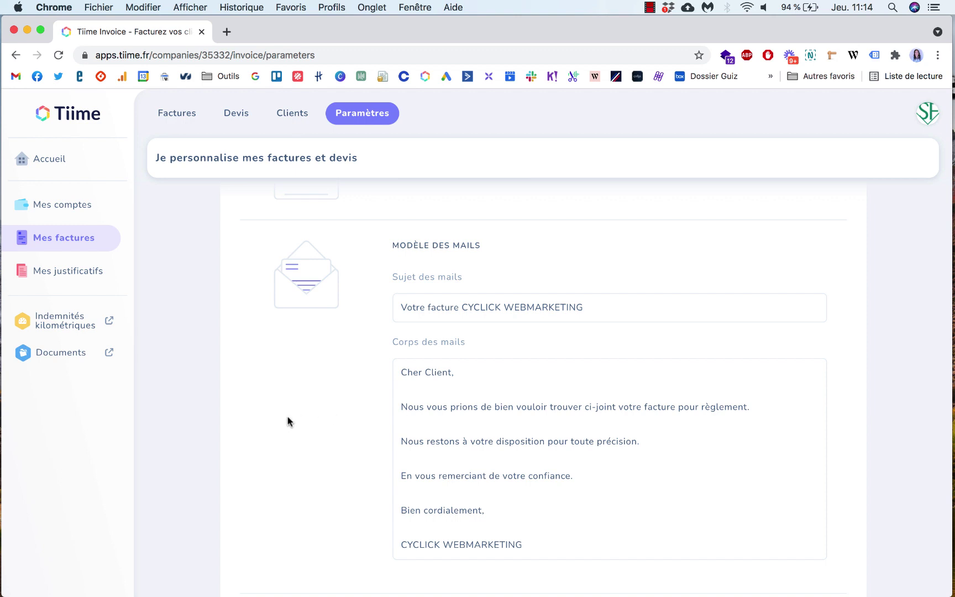
scroll(287, 421, down, 2)
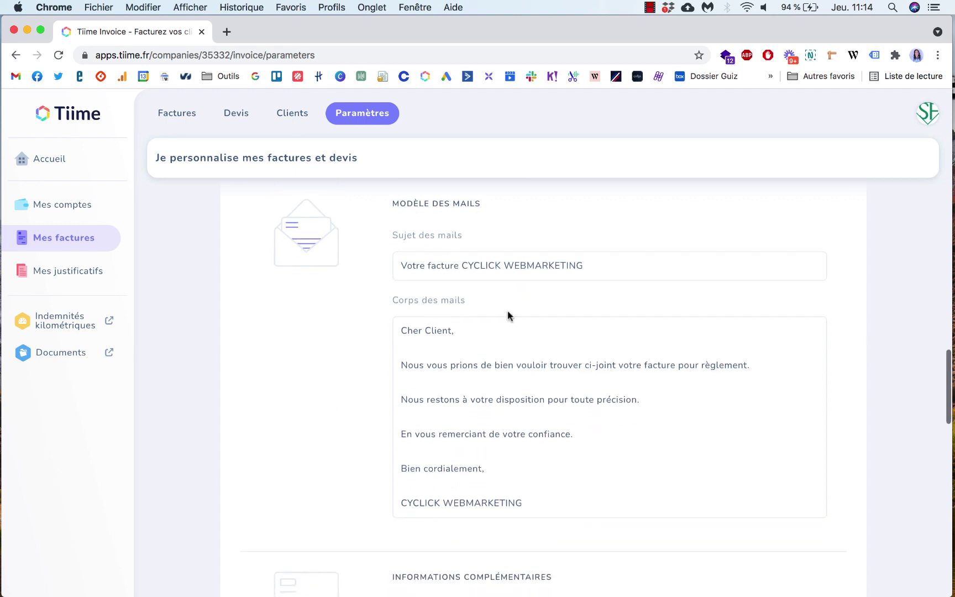
scroll(341, 400, down, 10)
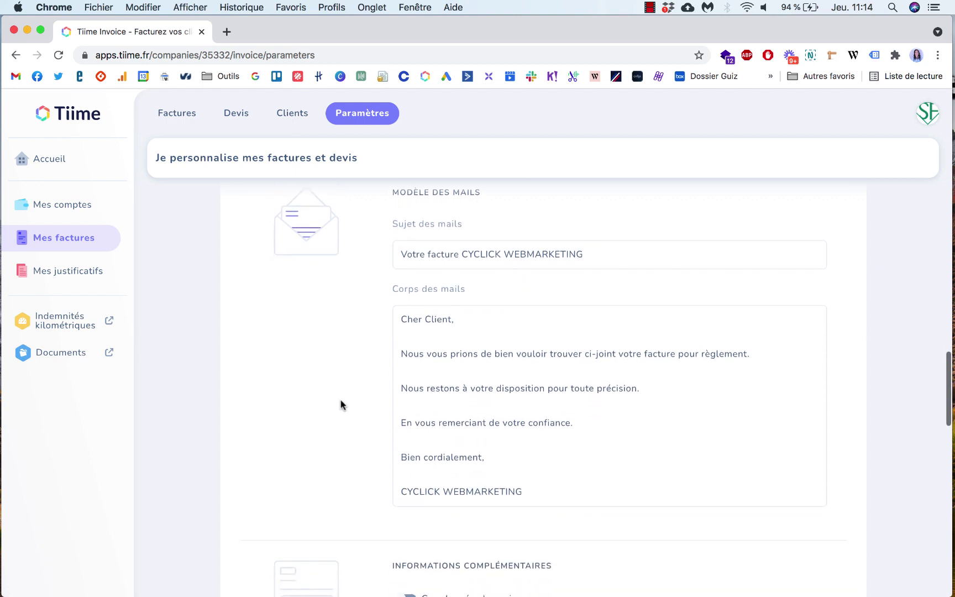
scroll(341, 400, down, 1)
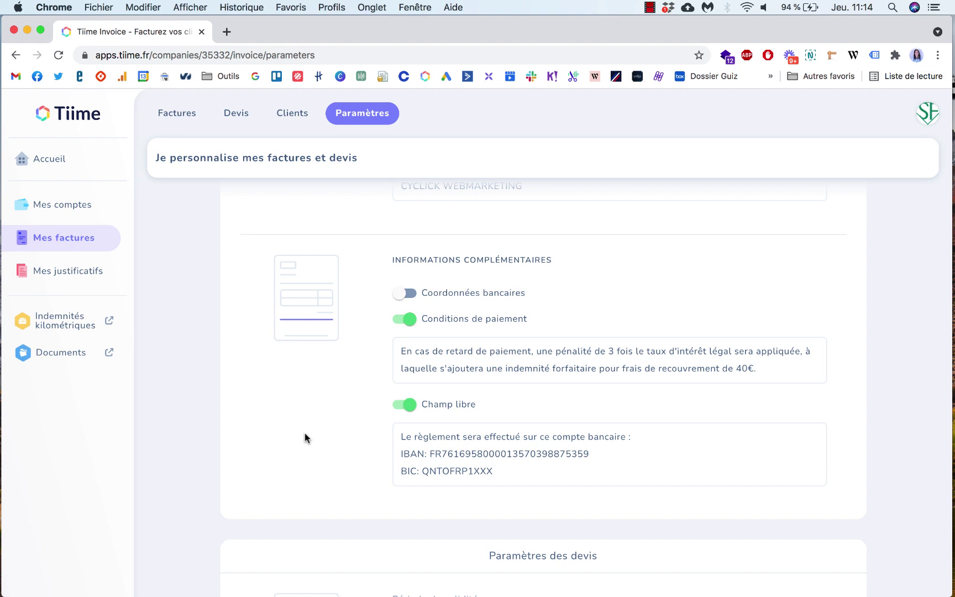
scroll(305, 436, down, 12)
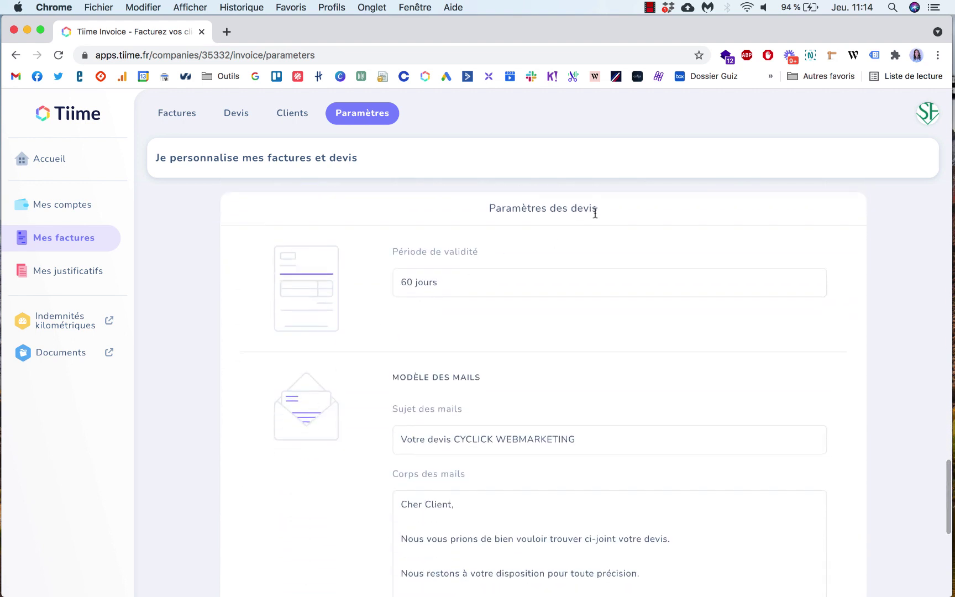
scroll(356, 481, down, 11)
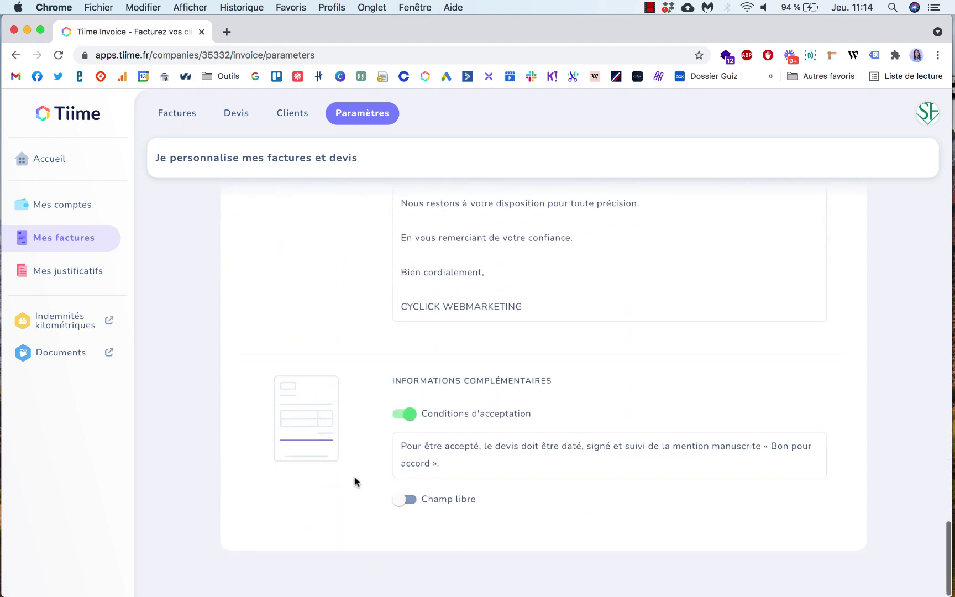
scroll(356, 481, up, 13)
scroll(356, 481, up, 20)
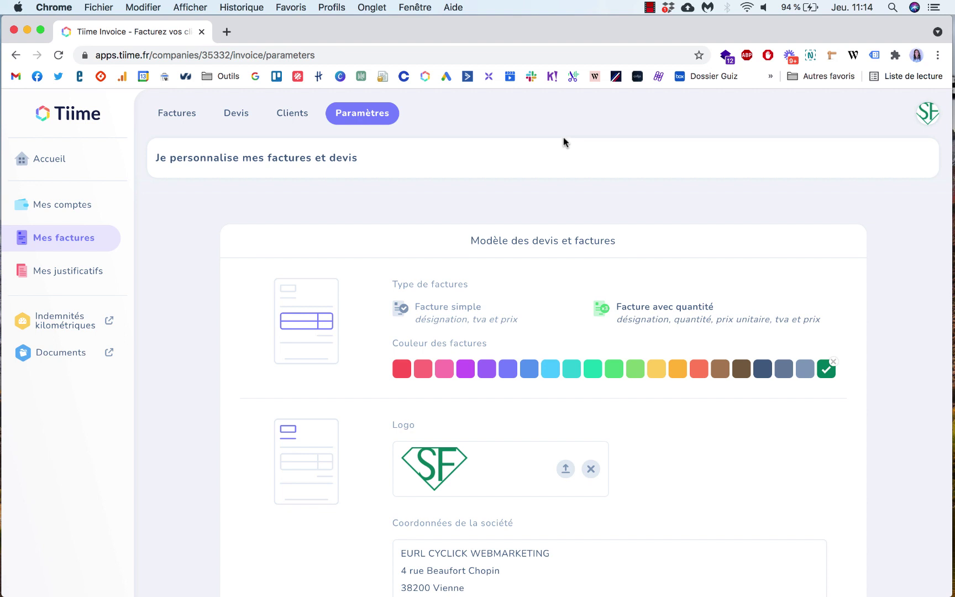
Step: Open the receipts list, then the Indemnités kilométriques page in a new tab
click(76, 276)
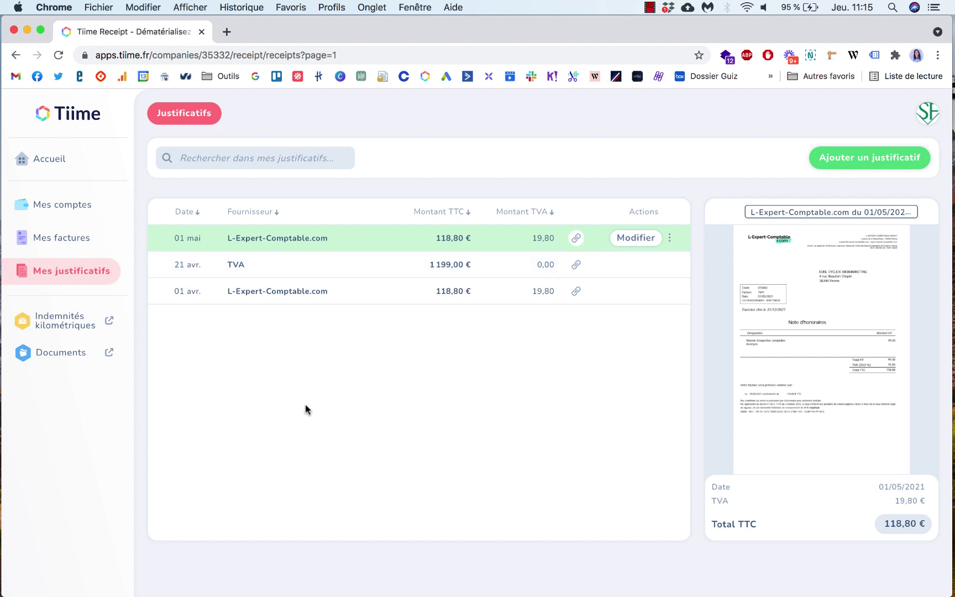
click(67, 324)
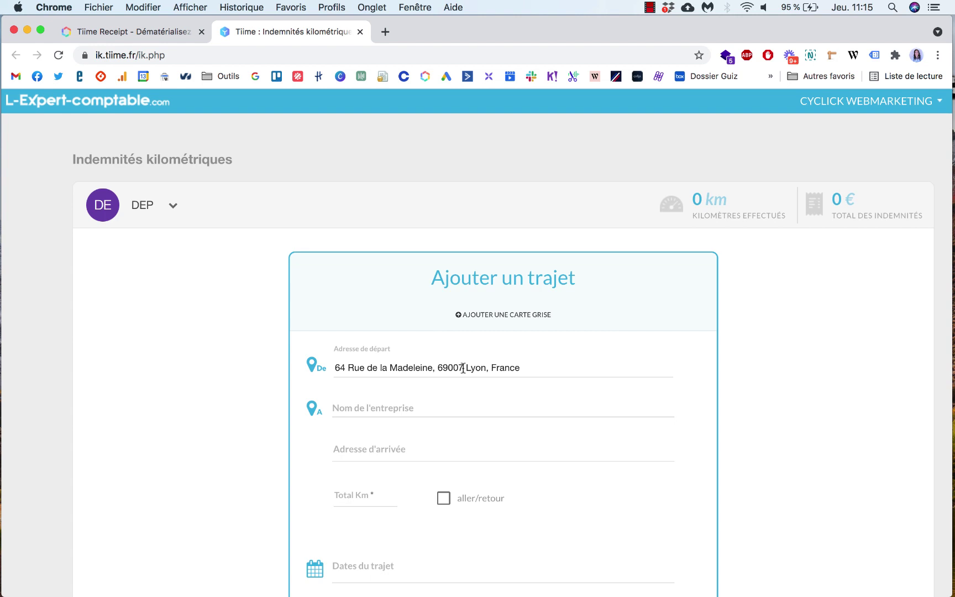
Step: Check the driver's vehicle options, then set the departure to the saved 4 rue company address in Vienne
click(174, 208)
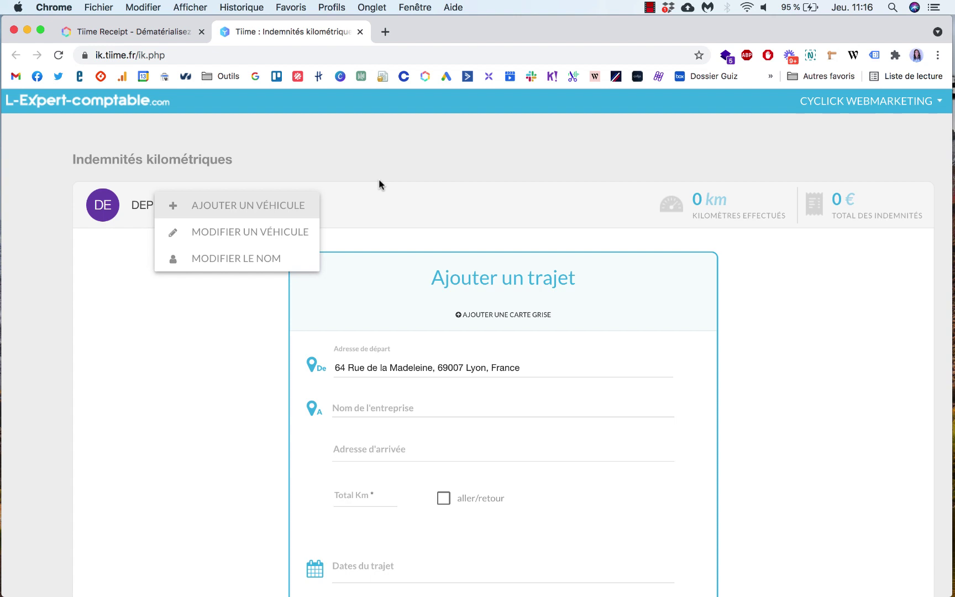
click(221, 358)
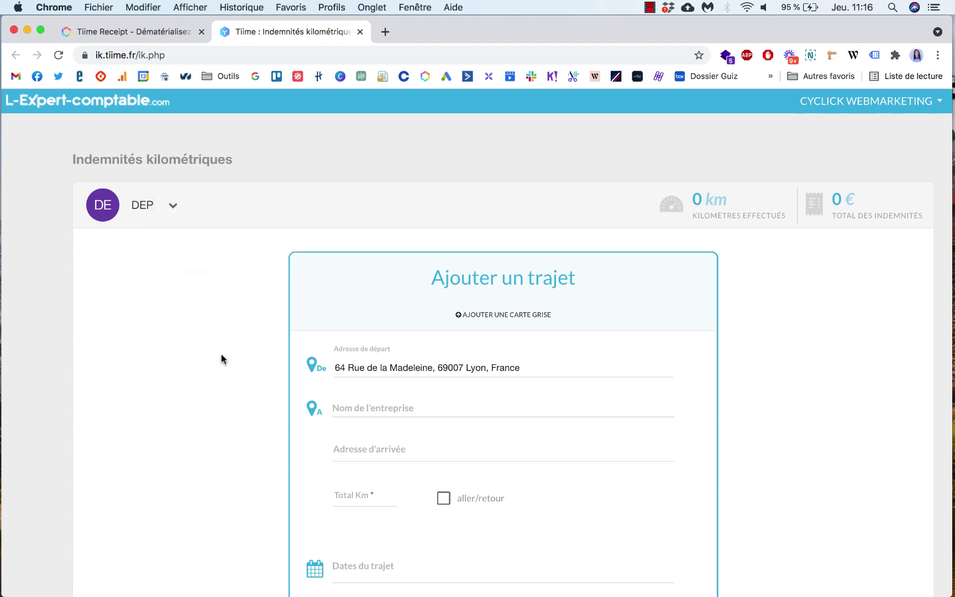
scroll(221, 358, down, 2)
scroll(222, 359, down, 2)
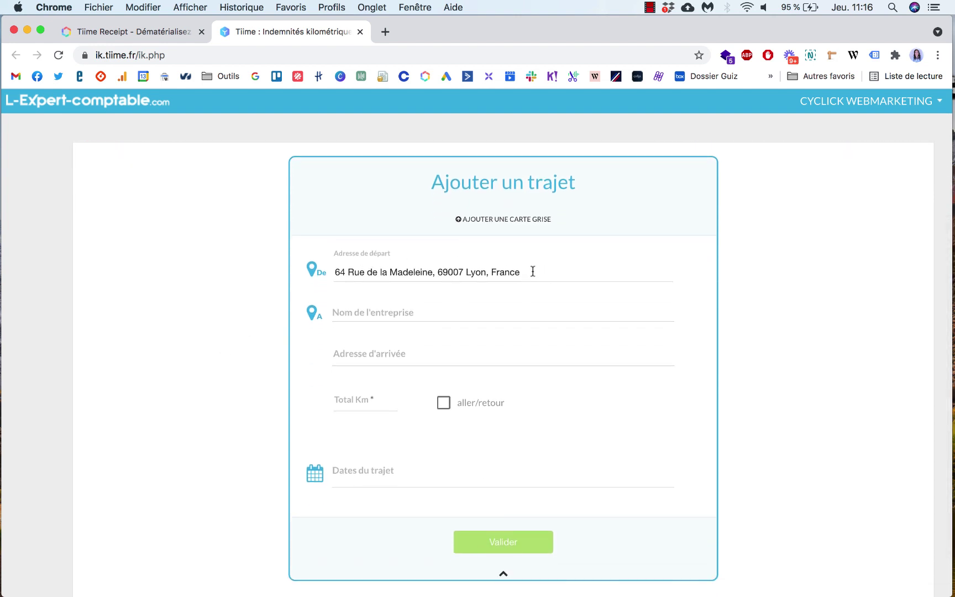
drag(533, 271, 264, 258)
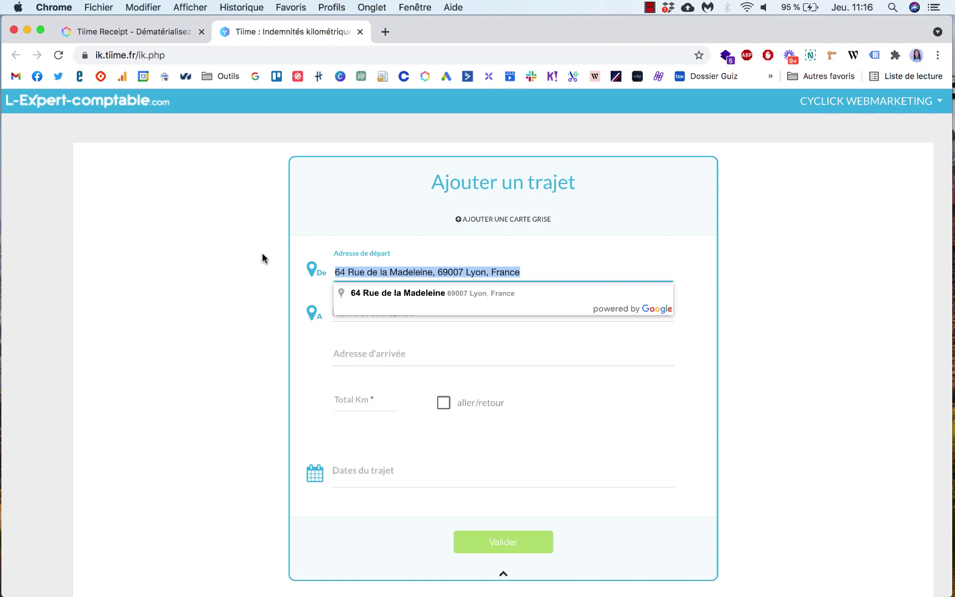
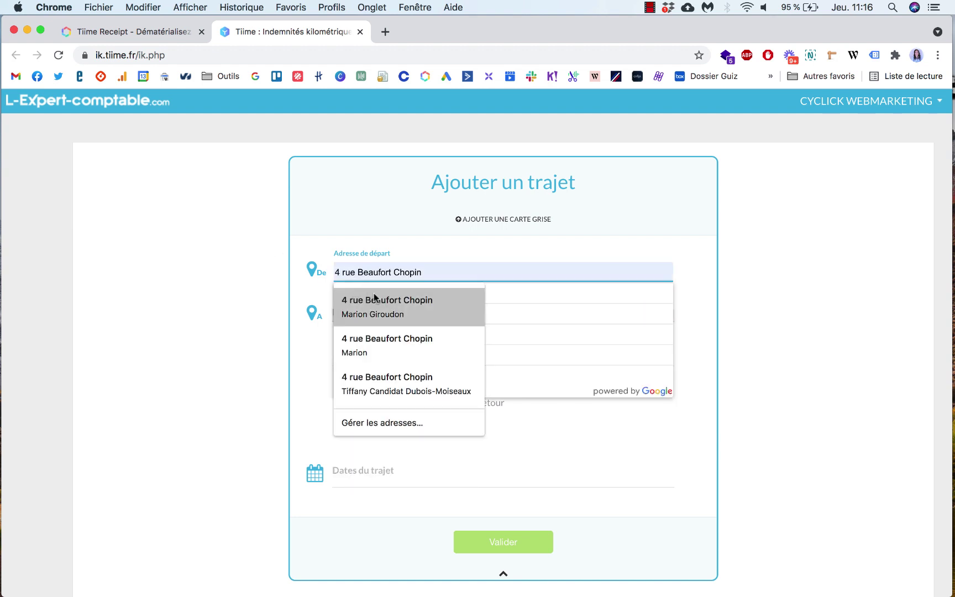
click(366, 299)
click(417, 296)
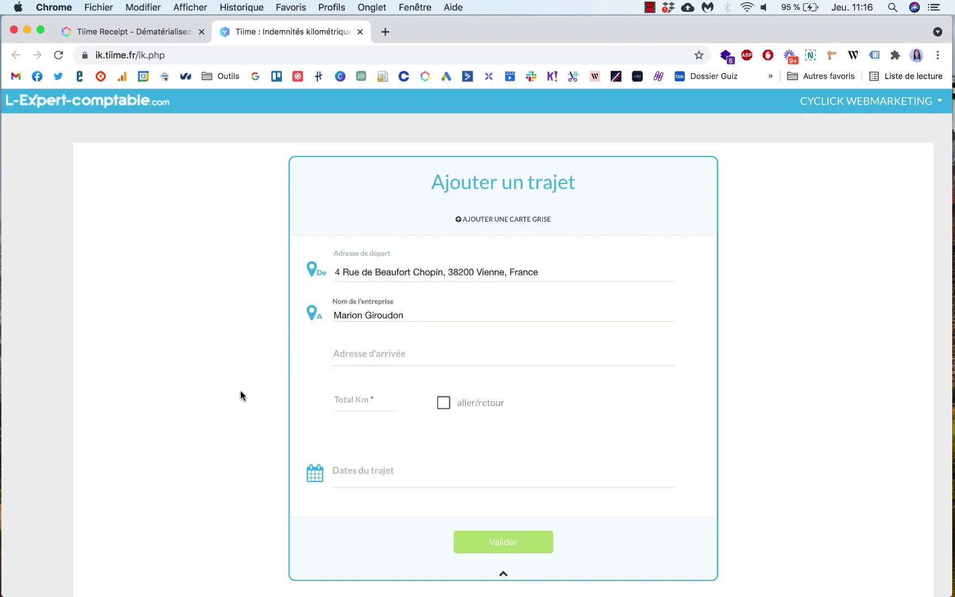
Step: Pick the destination company from the suggestions and mark the trip aller/retour, totalling 6,2 km
drag(410, 315, 330, 318)
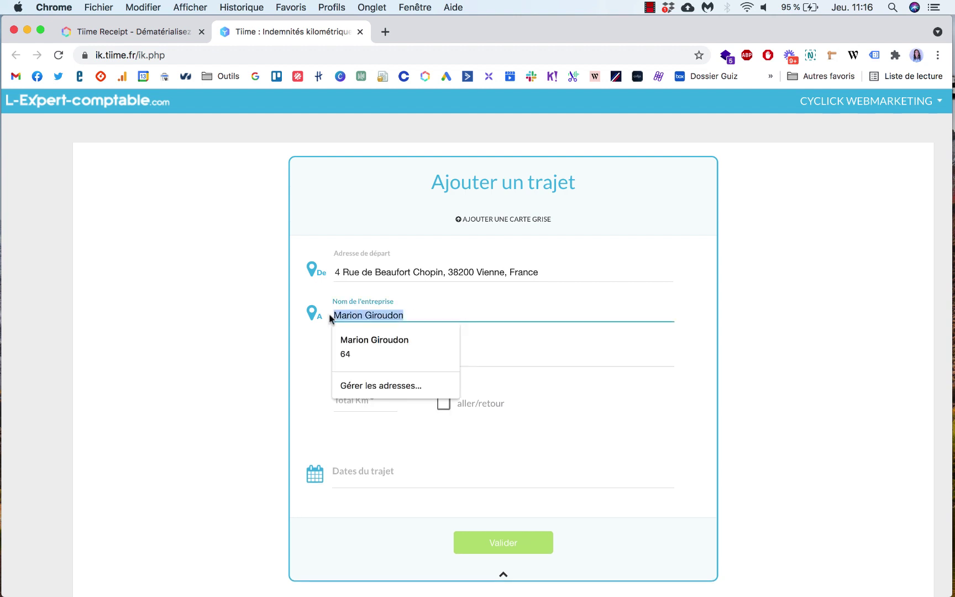
click(330, 319)
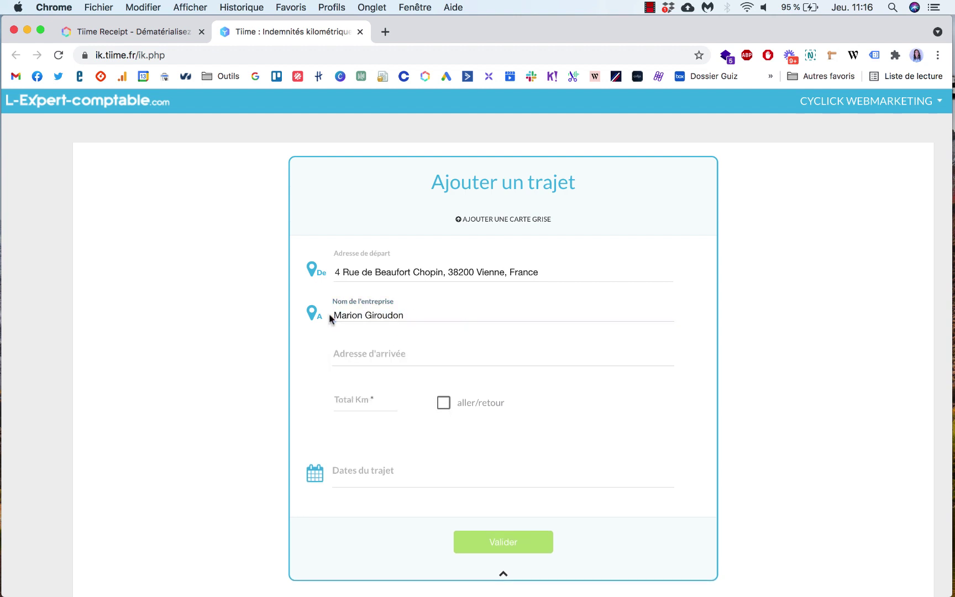
click(409, 314)
key(BackSpace)
key(BackSpace)
key(BackSpace)
key(BackSpace)
key(BackSpace)
key(BackSpace)
key(BackSpace)
key(BackSpace)
key(BackSpace)
key(BackSpace)
key(BackSpace)
key(BackSpace)
key(BackSpace)
key(BackSpace)
key(BackSpace)
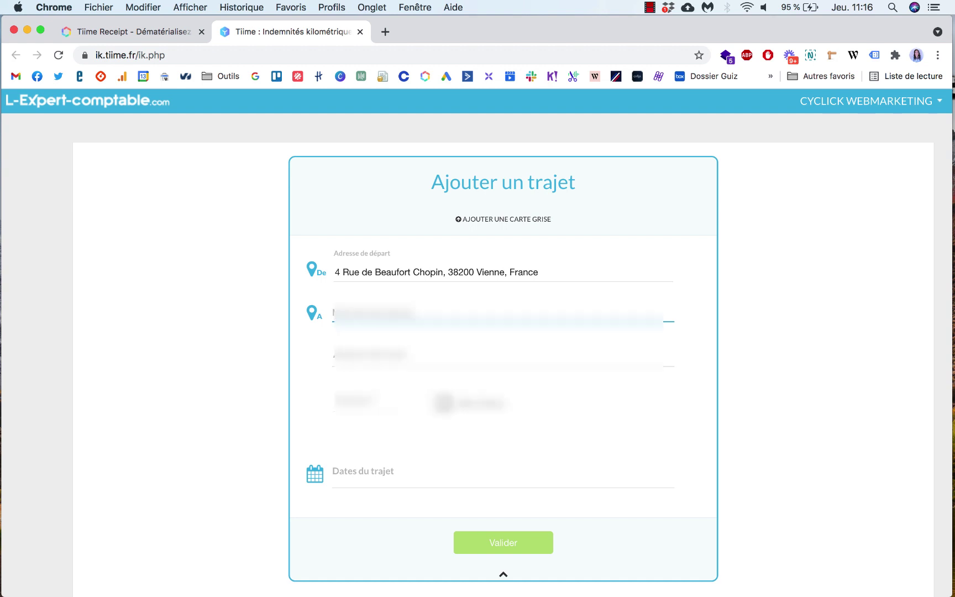
text(V)
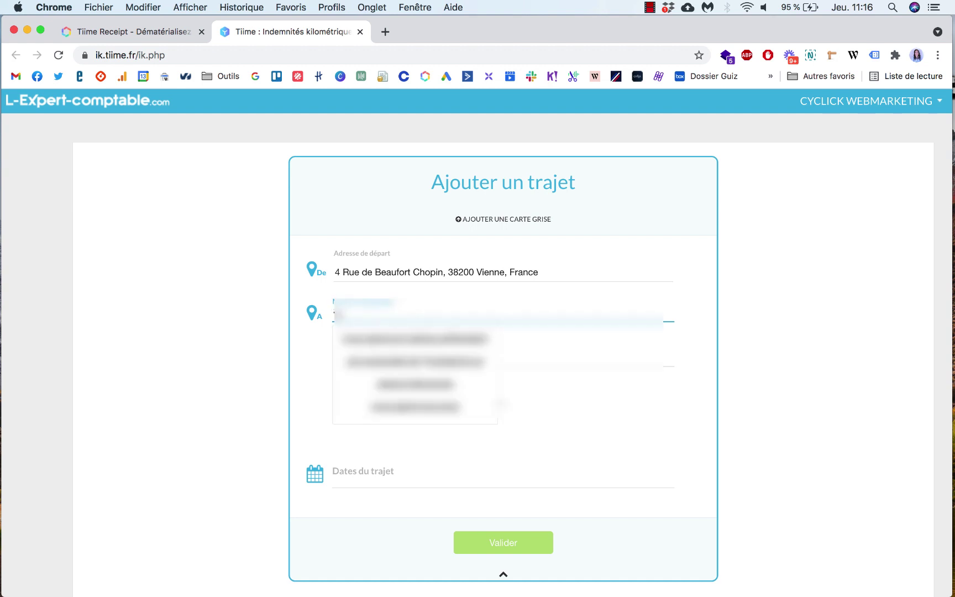
click(450, 338)
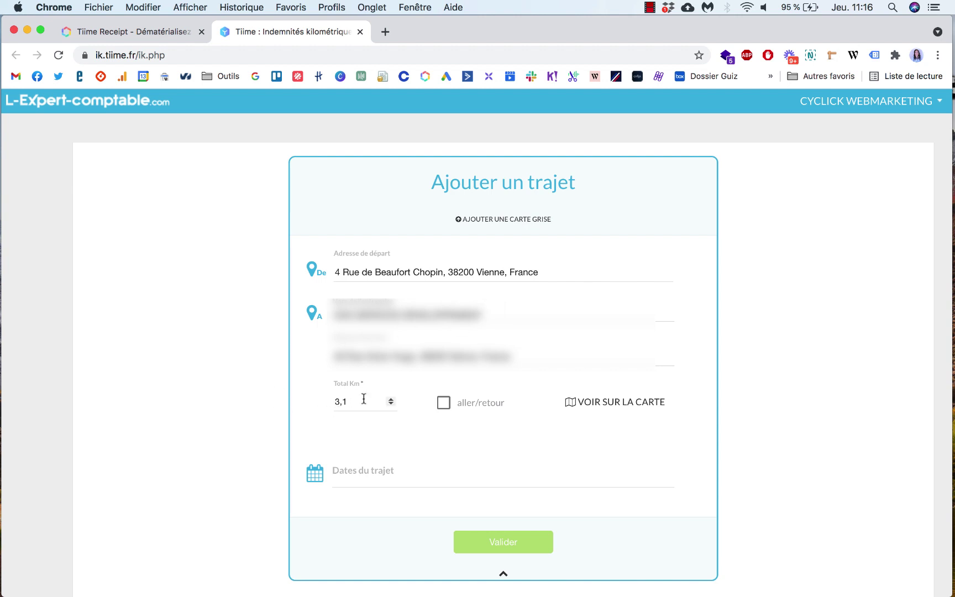
mouse_move(364, 398)
click(443, 408)
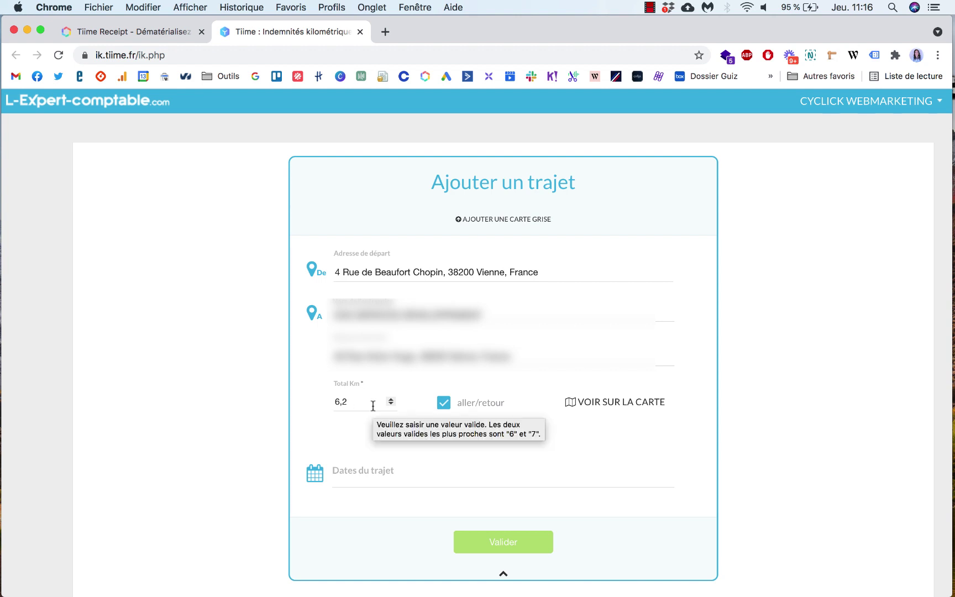
click(386, 478)
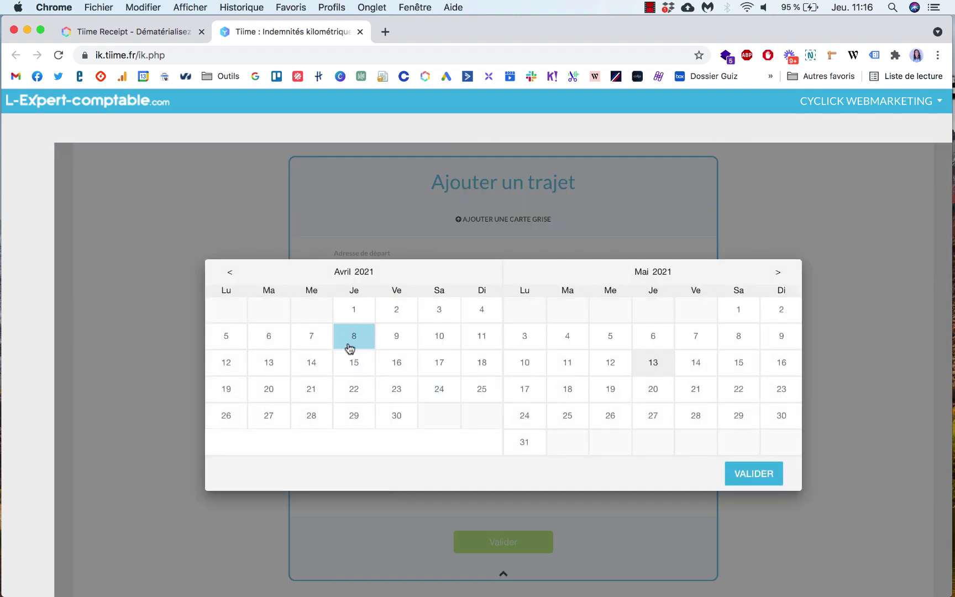
Step: Set the trip dates to 8 avr. 2021 and 4 mai 2021 and validate them
click(349, 347)
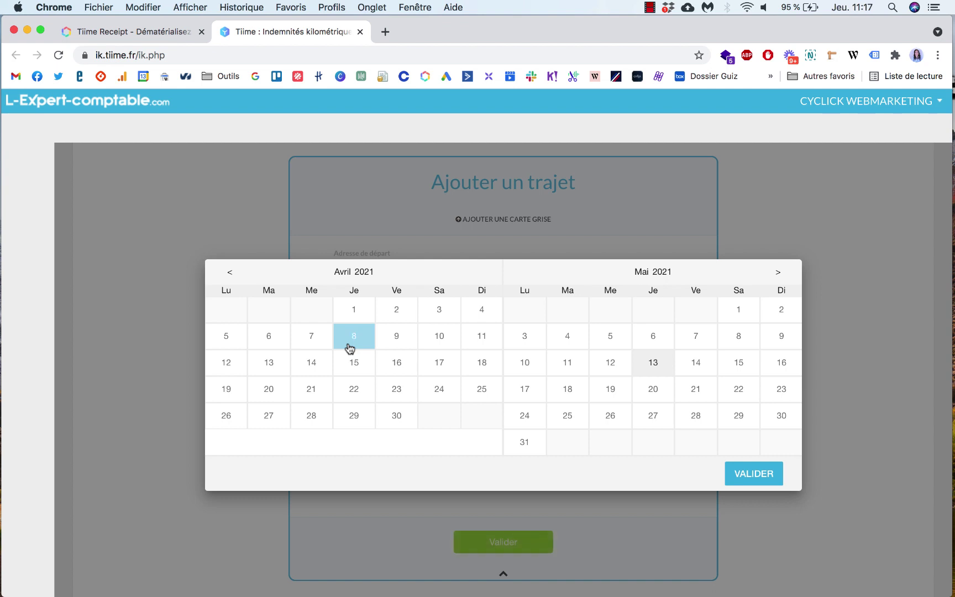
click(571, 338)
click(757, 475)
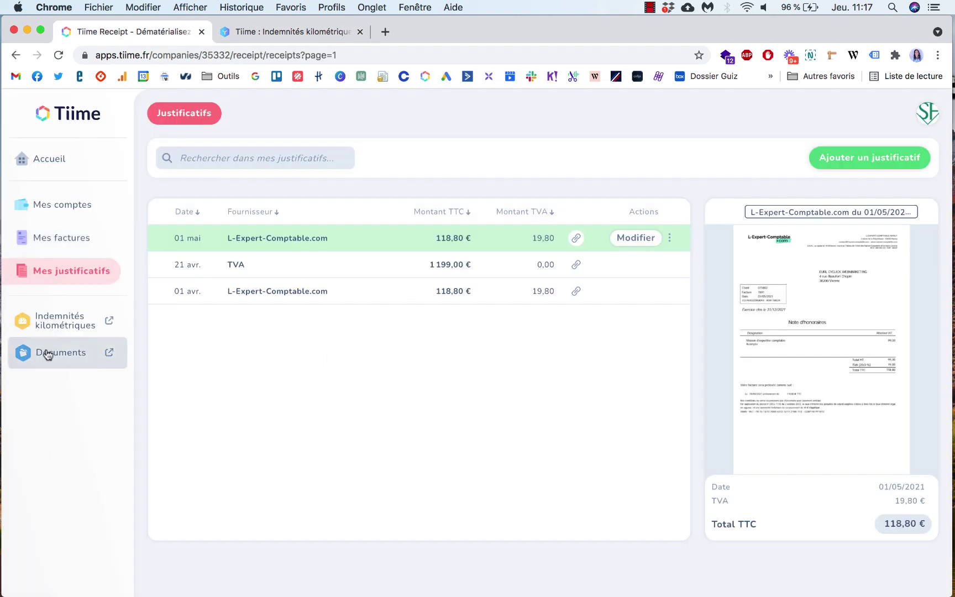
Step: Go to Documents and open the Mes déclarations fiscales folder showing its three PDFs
click(46, 353)
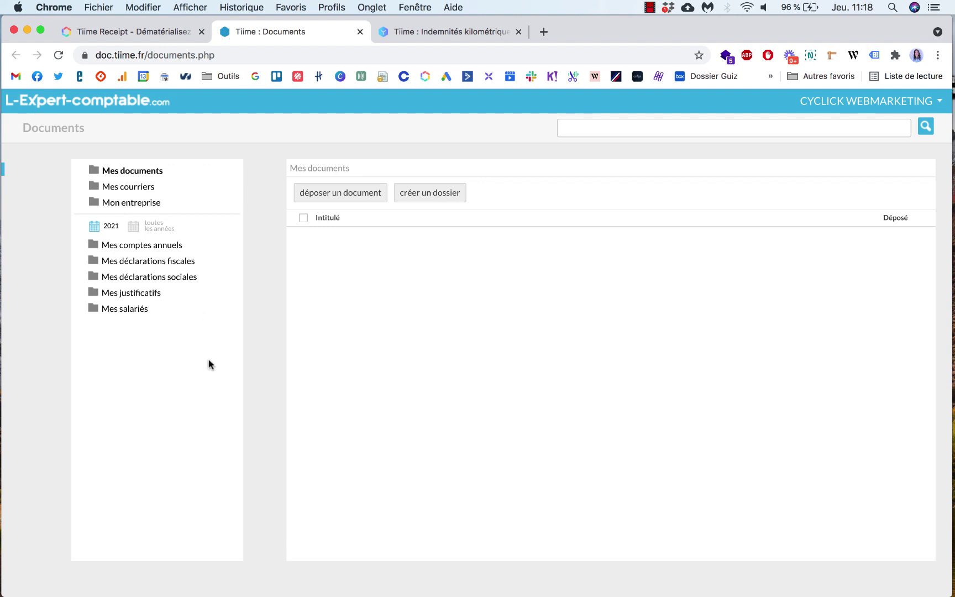
click(165, 262)
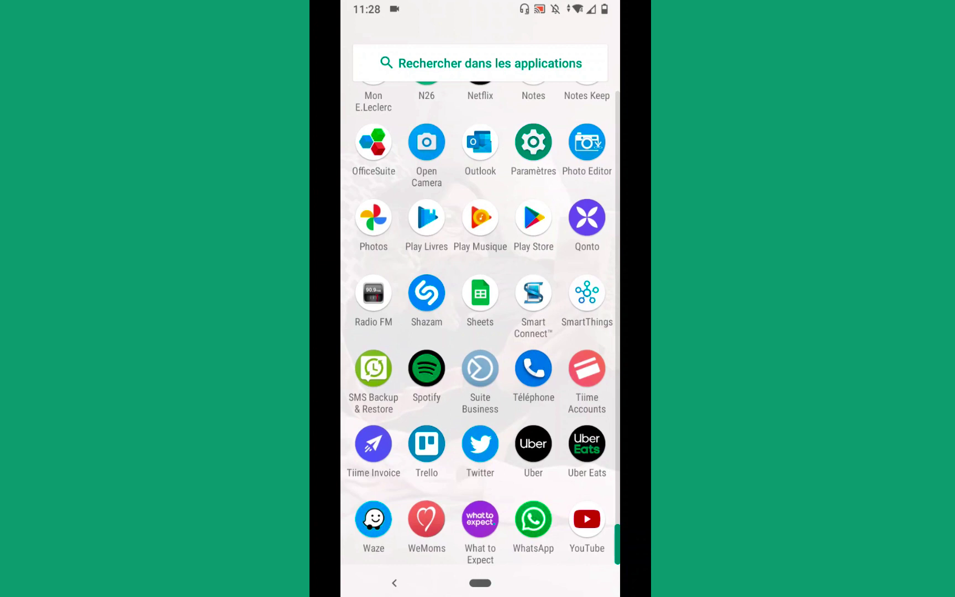
Step: Launch the Tiime Accounts app from the Android app drawer
click(587, 368)
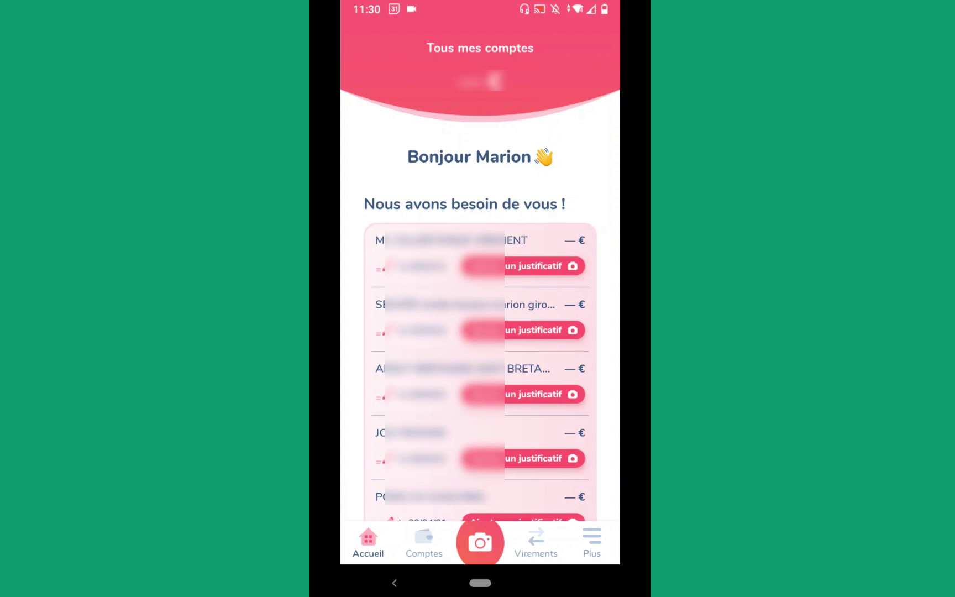
Step: Start adding a receipt to the first transaction, allow camera access, and close the camera
click(523, 266)
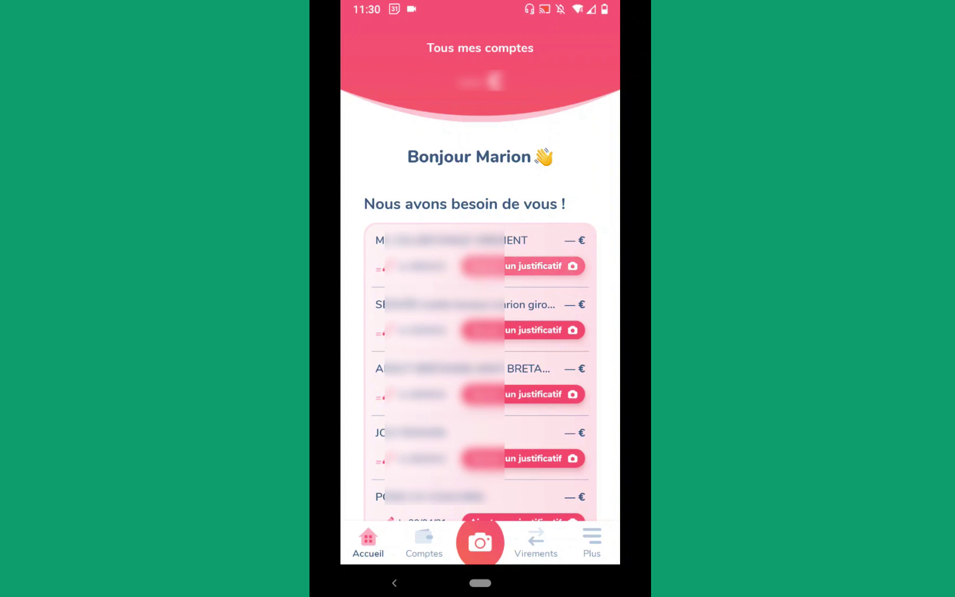
click(479, 331)
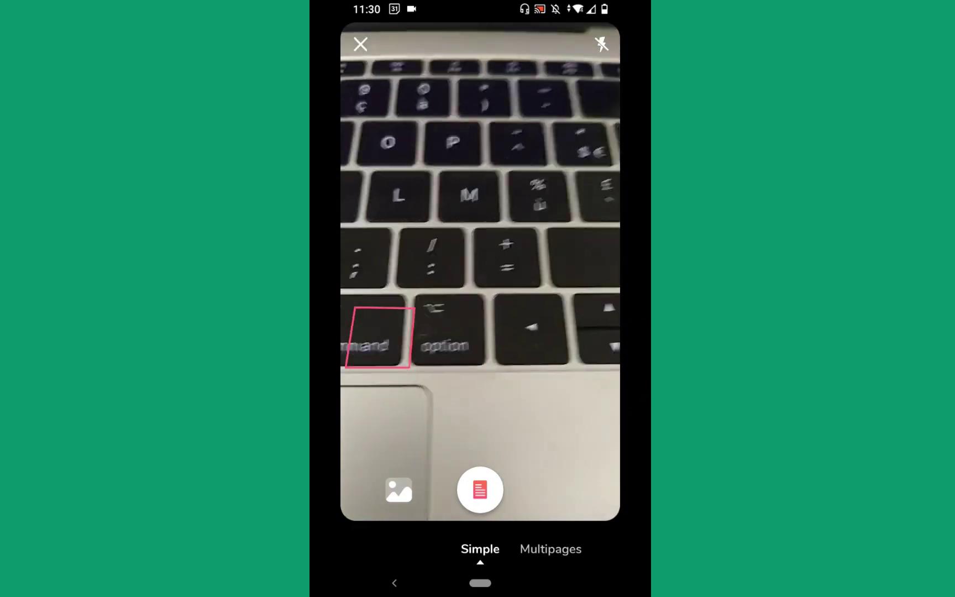
click(394, 583)
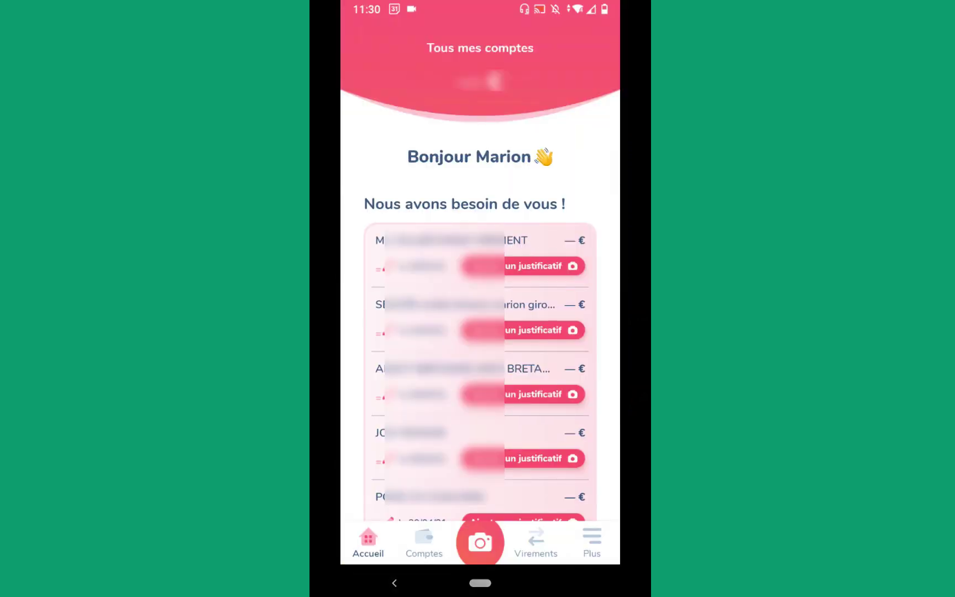
Step: Scroll down the home screen and open the La parole est à vous feedback banner
scroll(479, 331, down, 10)
scroll(480, 298, down, 6)
scroll(479, 298, up, 3)
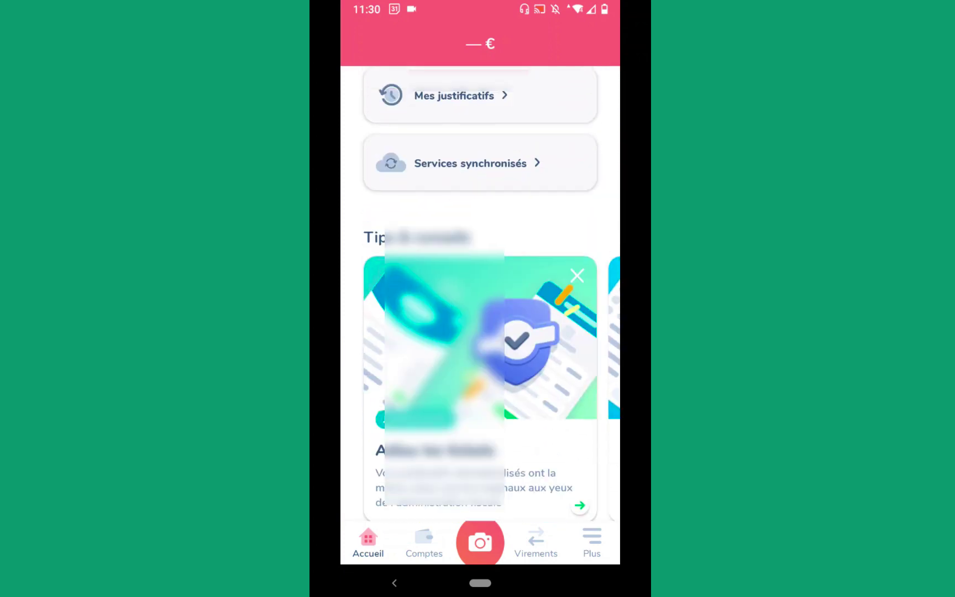
scroll(479, 299, down, 3)
scroll(480, 299, down, 3)
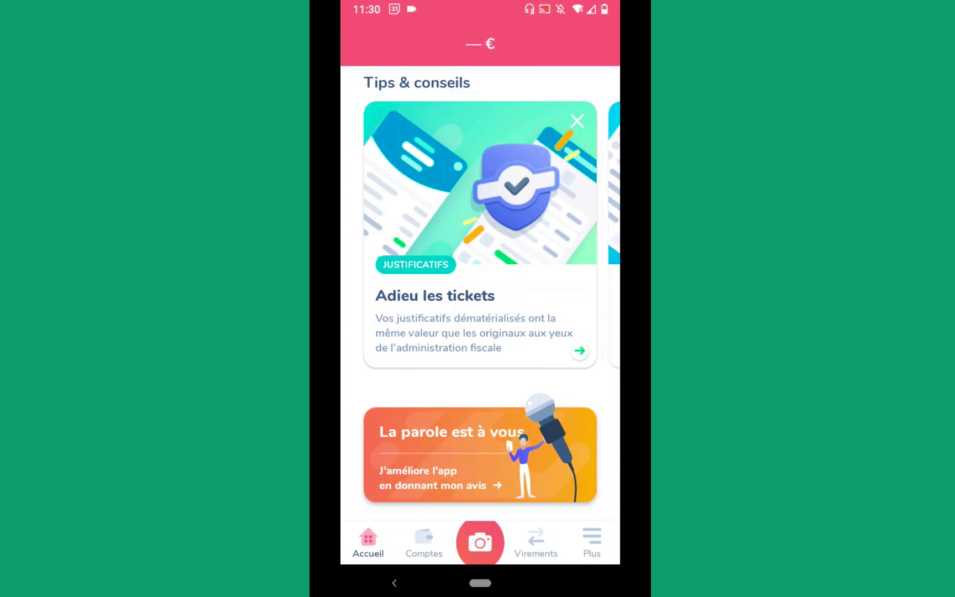
click(480, 455)
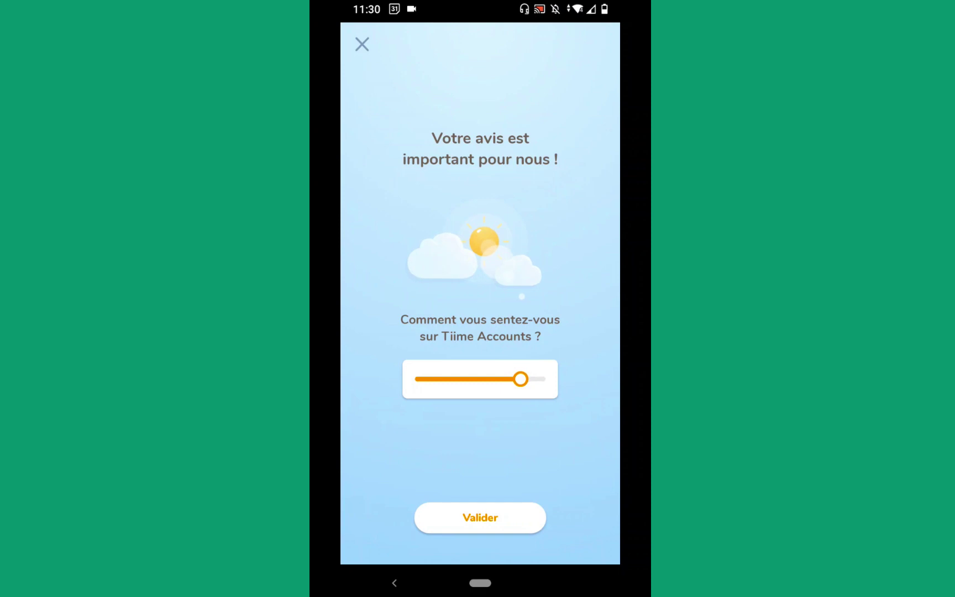
Step: Submit the satisfaction rating, look at the support contact form, then close the feedback prompt
click(480, 517)
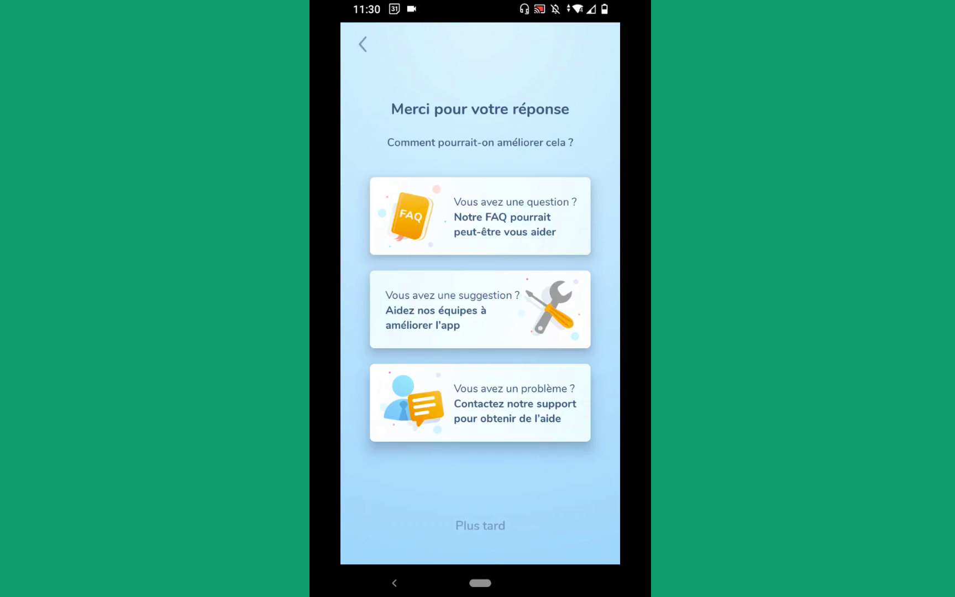
click(479, 216)
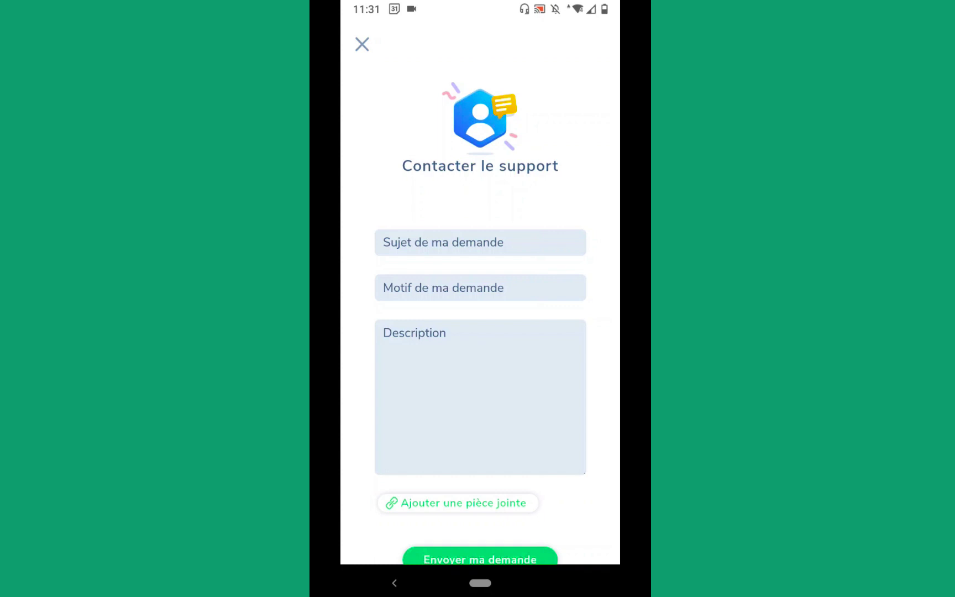
click(361, 44)
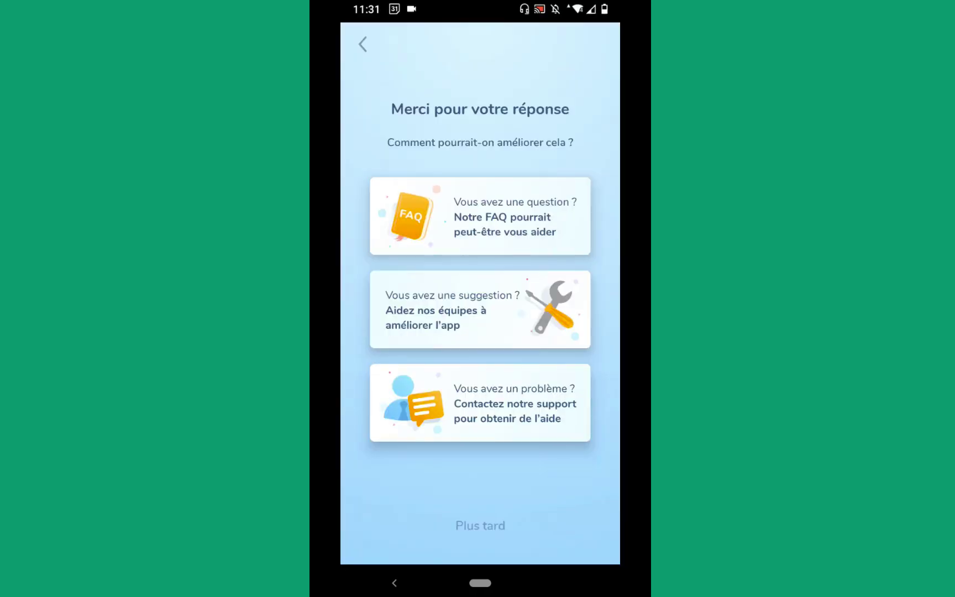
click(362, 44)
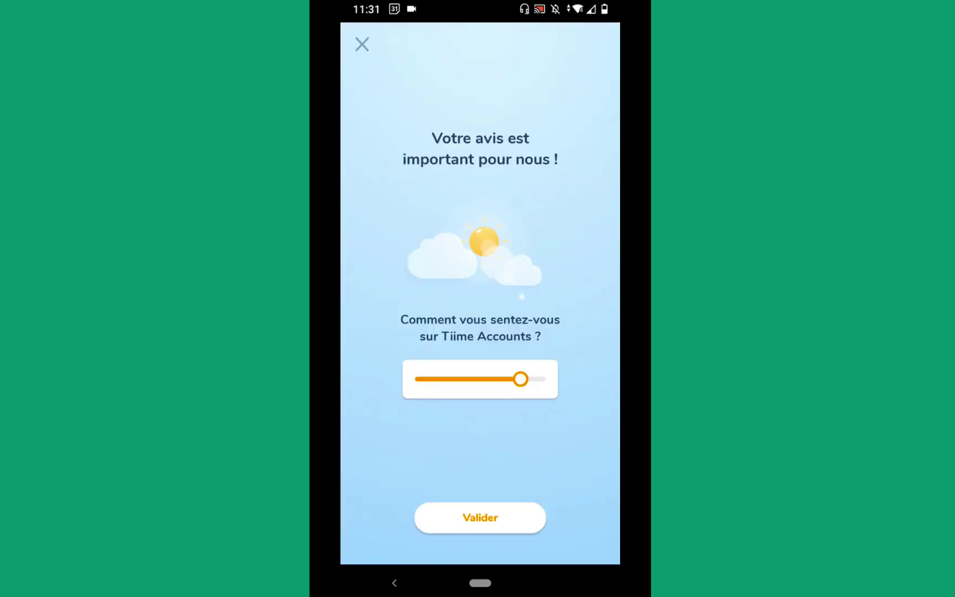
click(362, 44)
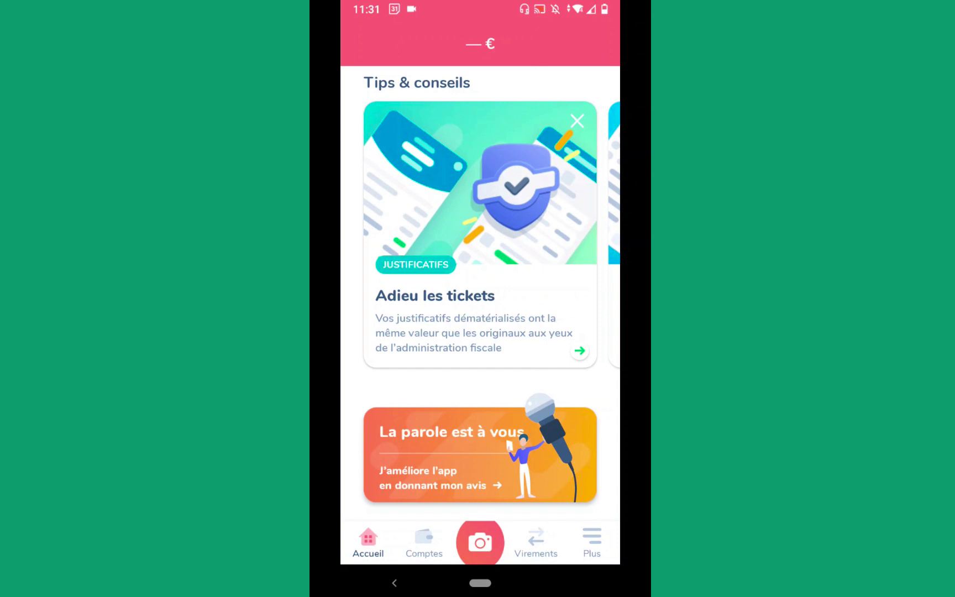
Step: Browse the Comptes and Virements screens, then return to Accueil and open the receipt camera
click(424, 541)
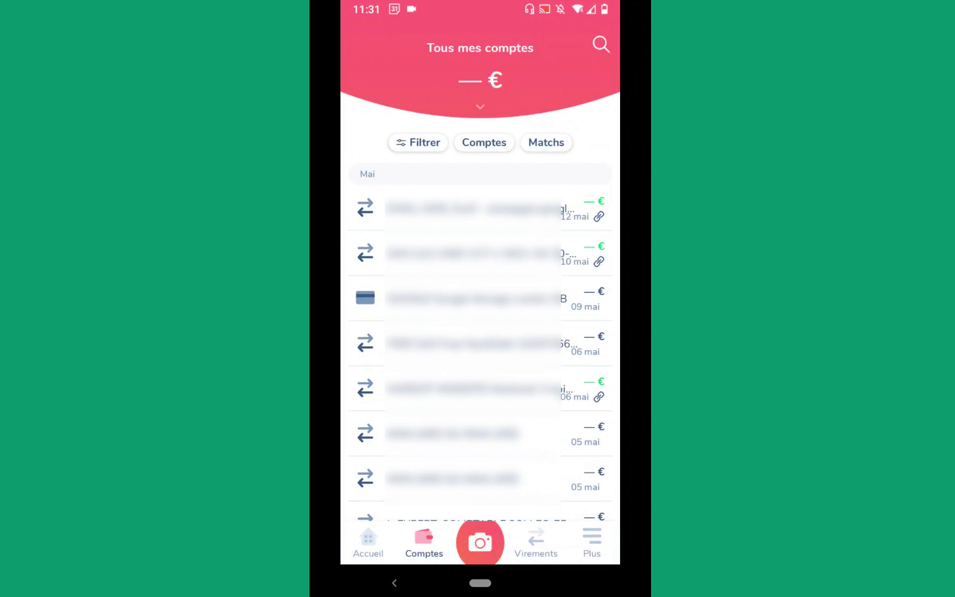
scroll(480, 332, down, 3)
scroll(481, 332, up, 3)
click(535, 541)
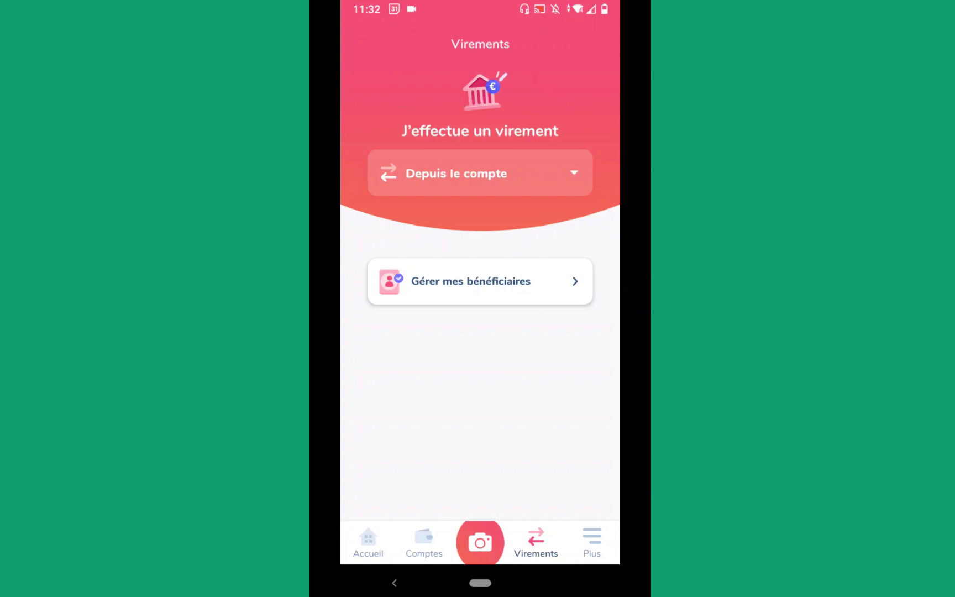
click(368, 542)
click(480, 542)
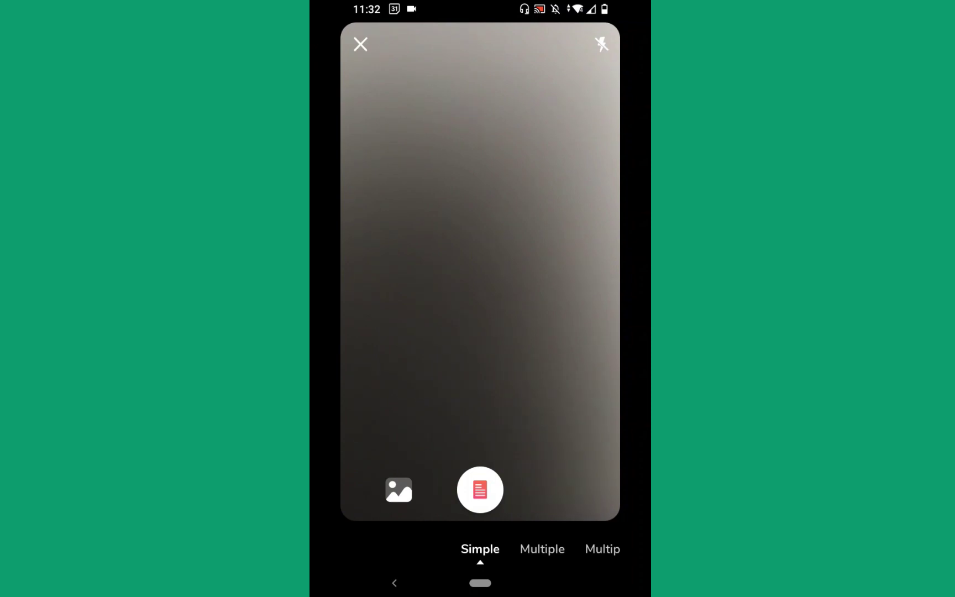
Step: Try the Multiple, Simple and Multipages scanning modes, then close the scanner
click(542, 549)
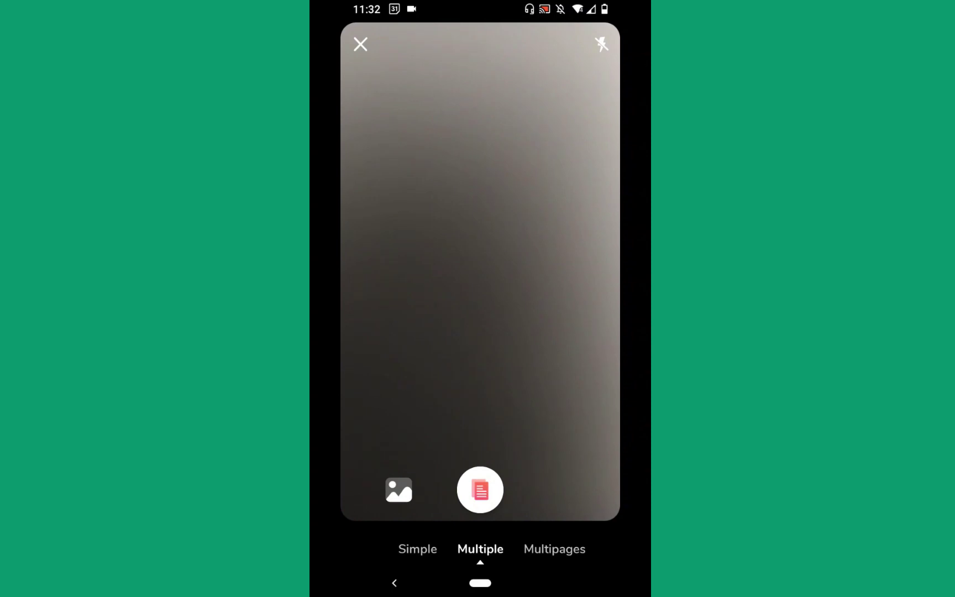
click(418, 548)
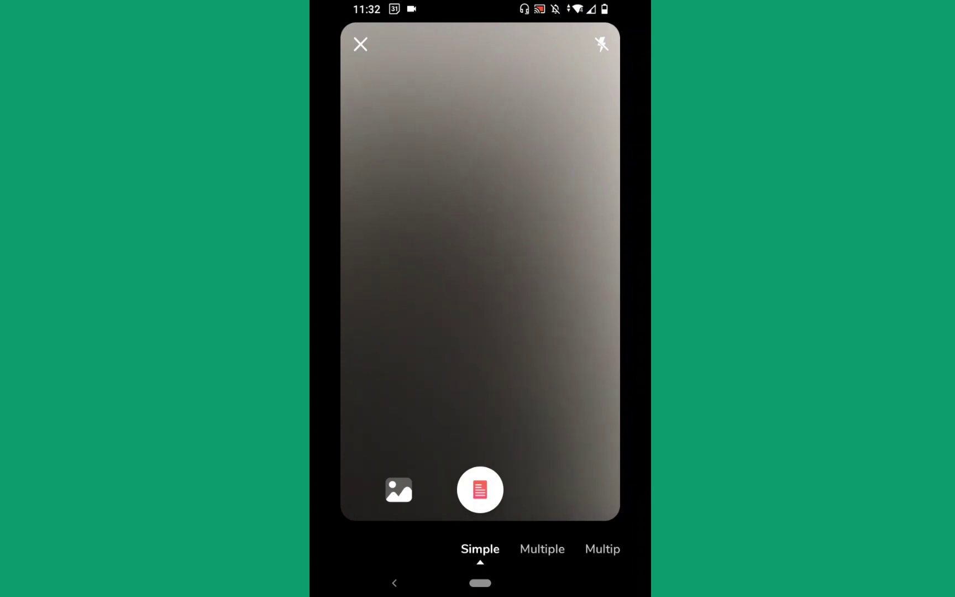
click(542, 549)
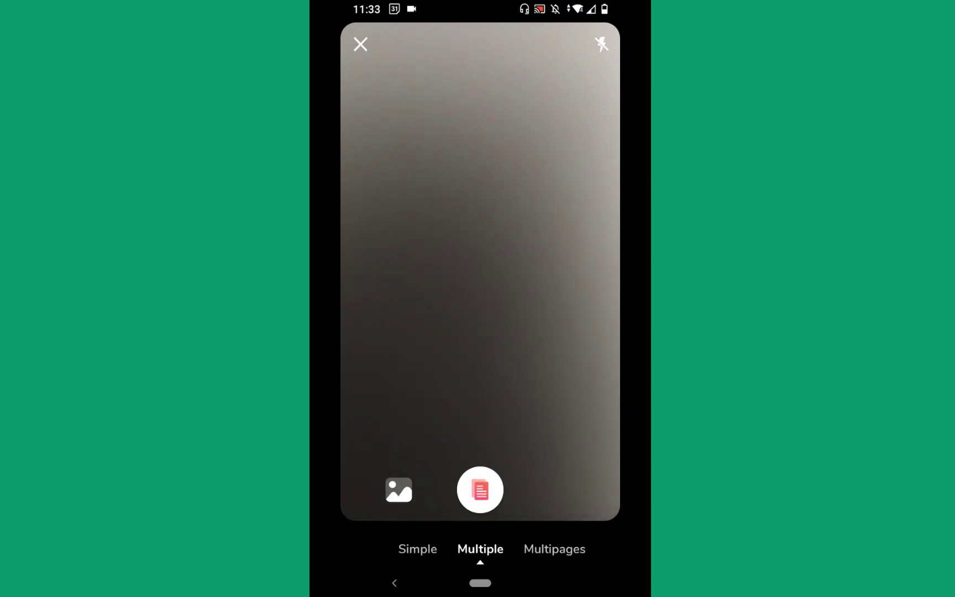
click(554, 548)
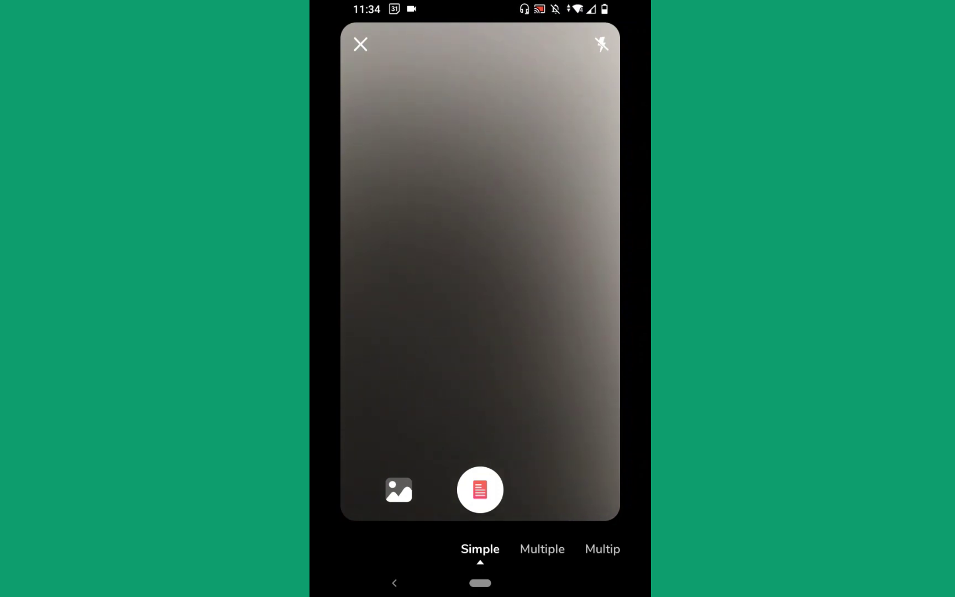
click(394, 583)
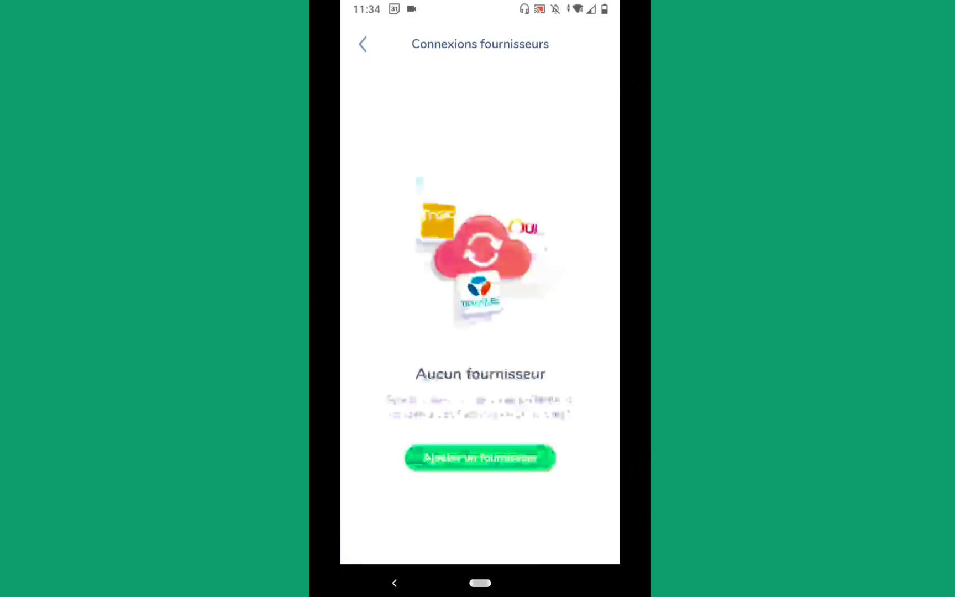
Step: Open Ajouter un fournisseur and scroll through the supplier provider grid
click(479, 456)
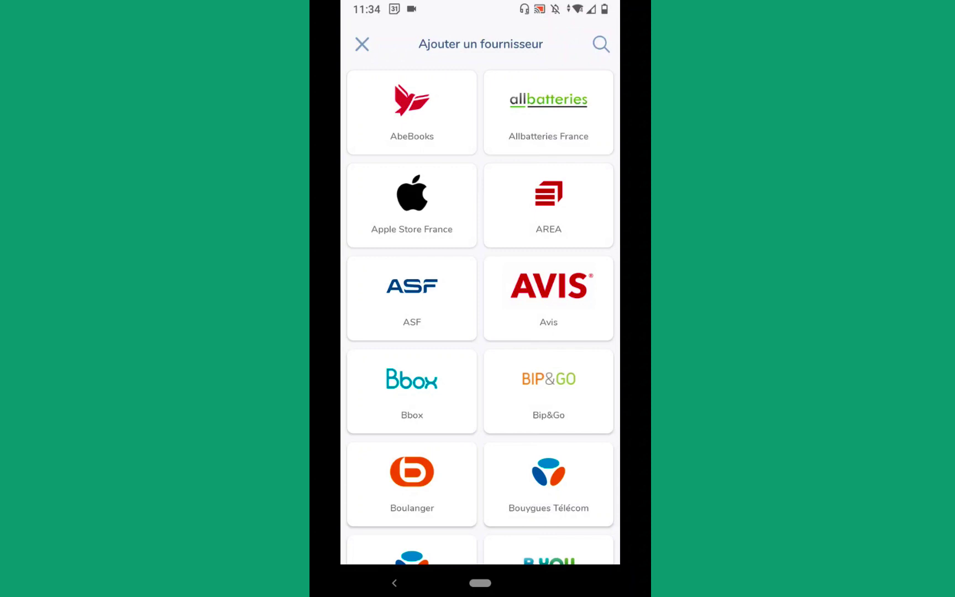
scroll(480, 315, down, 5)
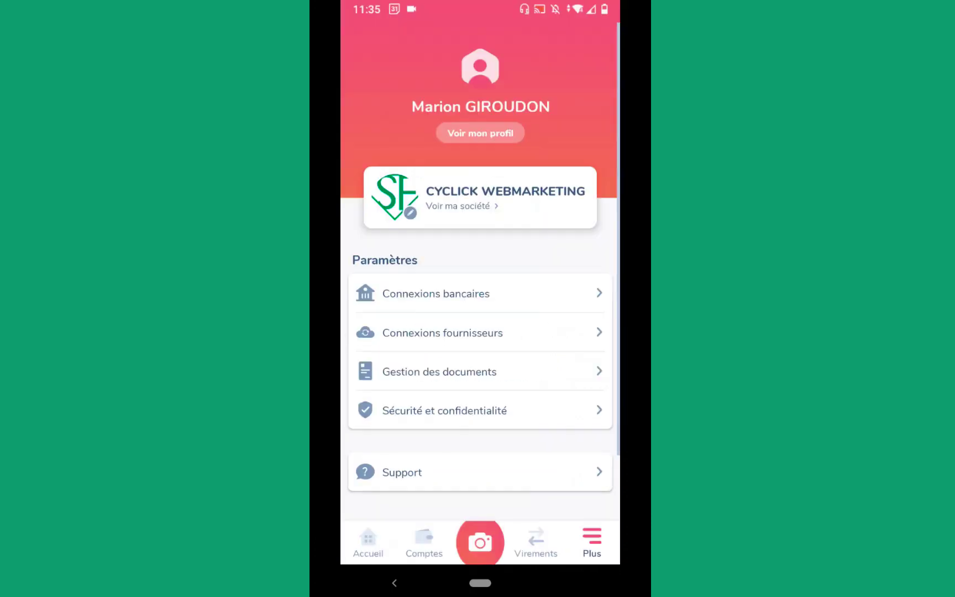
scroll(480, 331, down, 1)
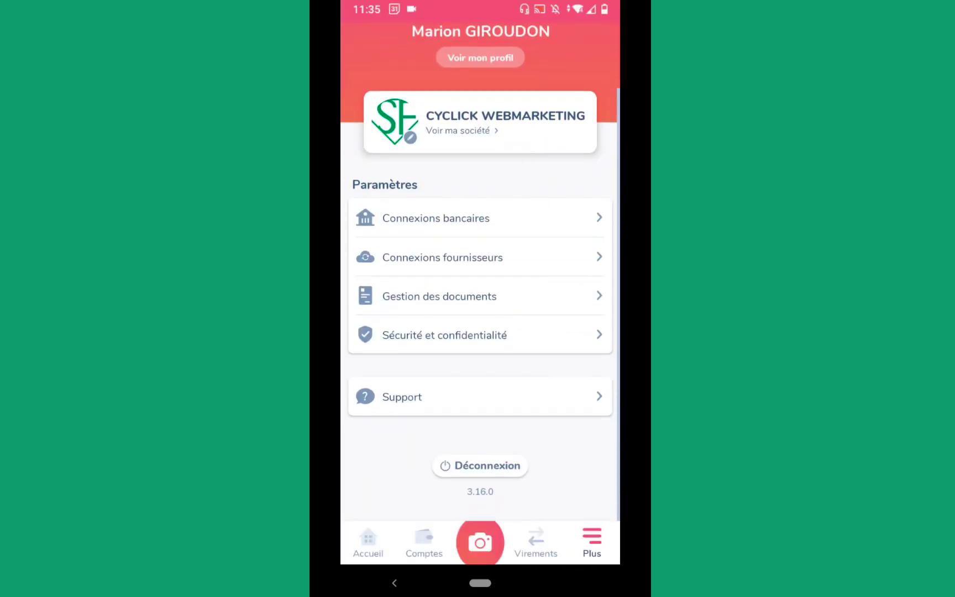
click(401, 397)
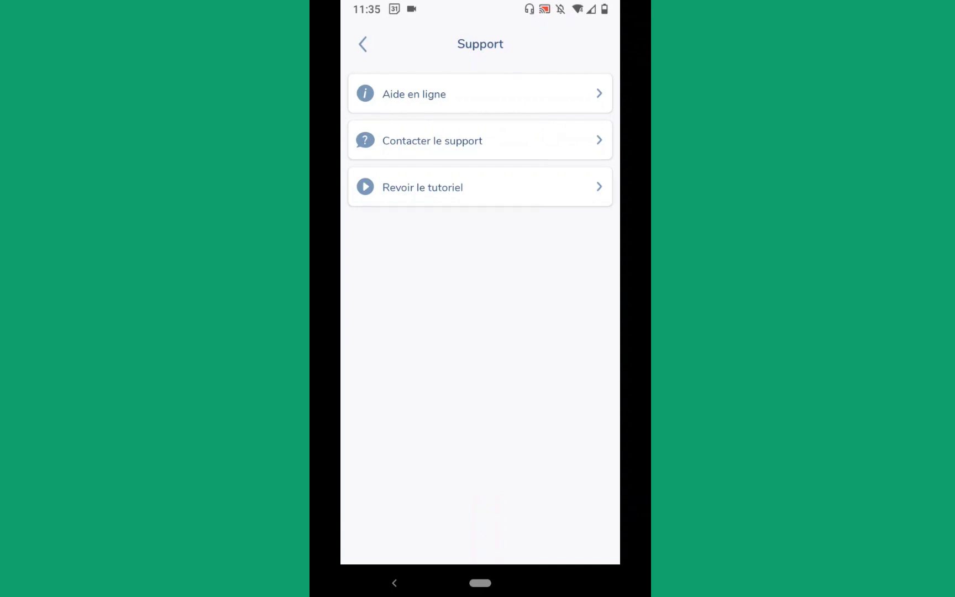
click(363, 44)
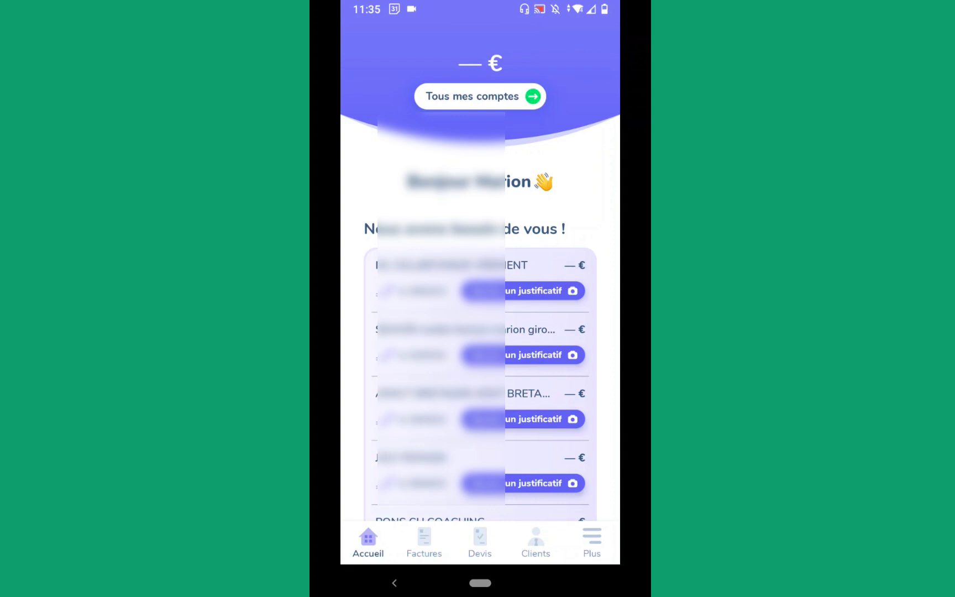
Step: Browse the Factures, Devis and Clients lists, then open the Plus settings page and scroll down
scroll(480, 331, down, 3)
scroll(479, 331, up, 3)
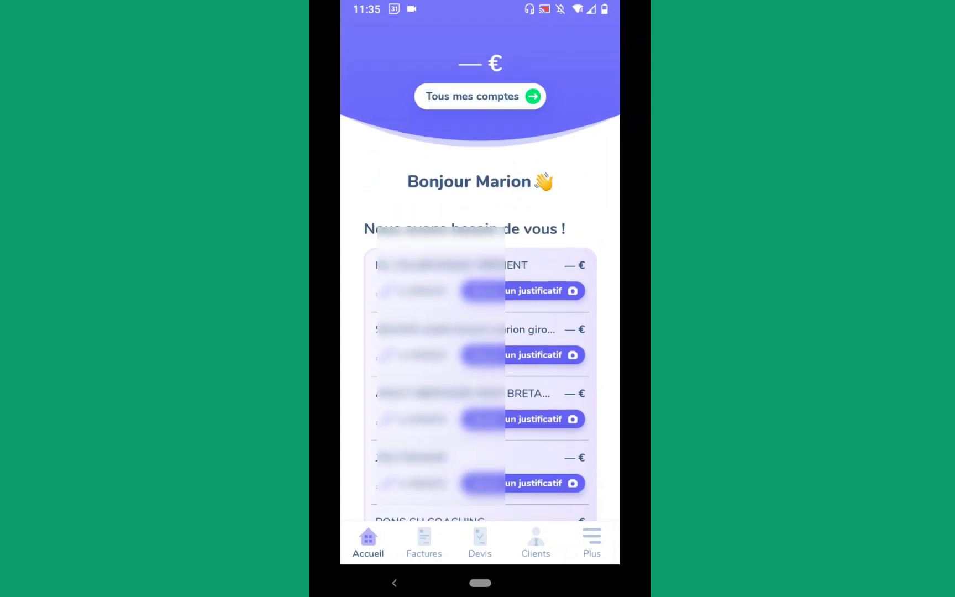
click(424, 541)
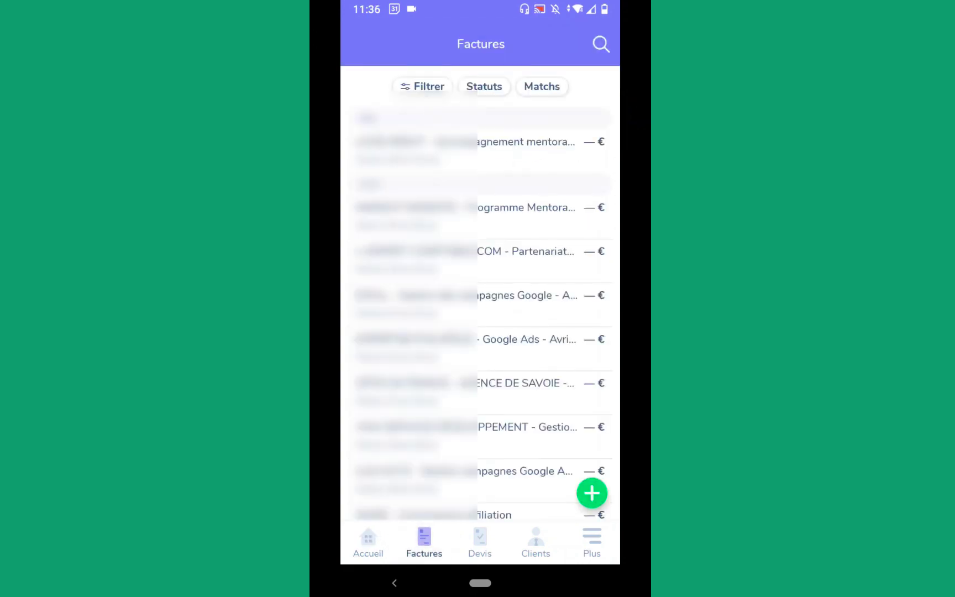
click(479, 539)
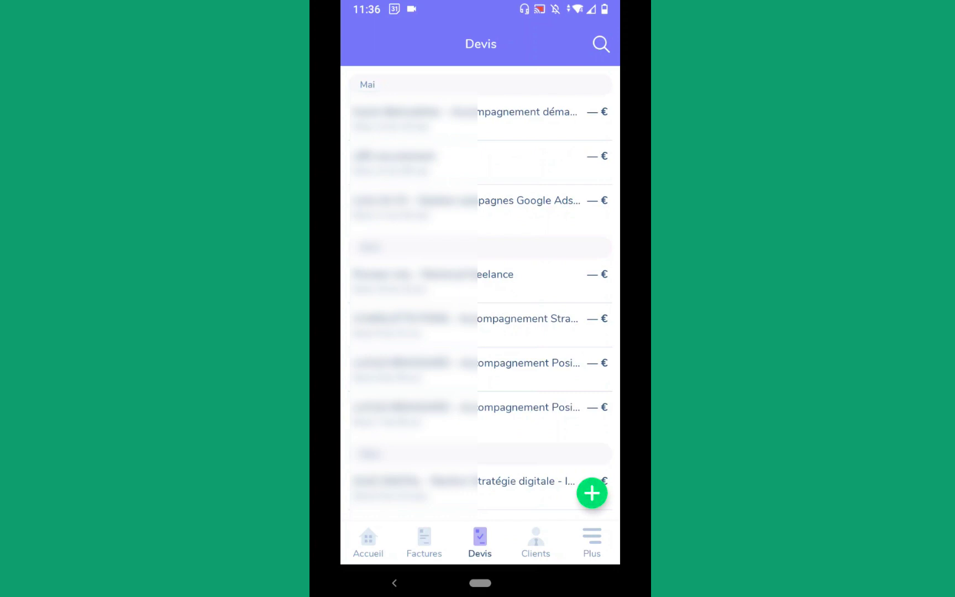
click(535, 542)
click(592, 542)
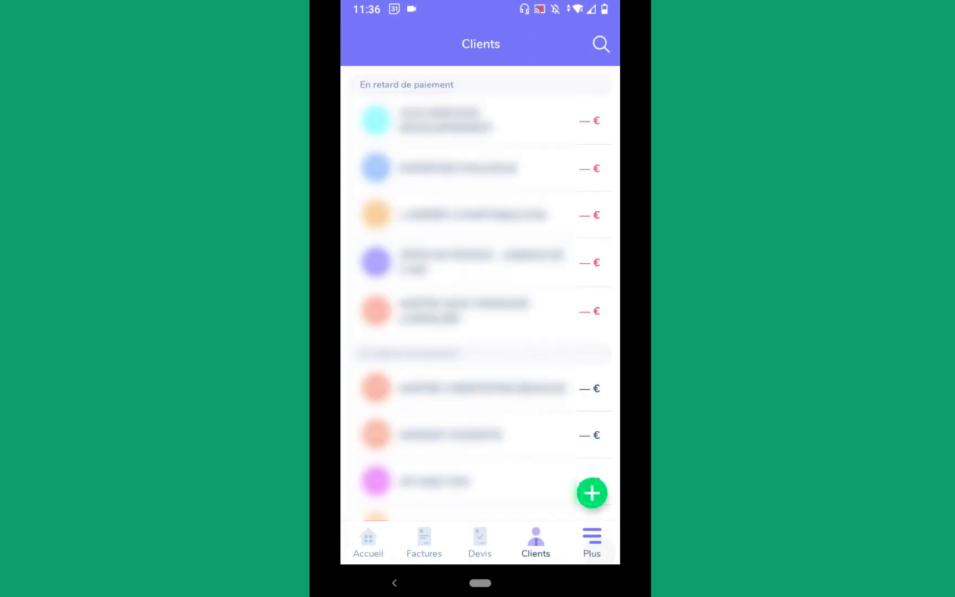
scroll(480, 270, down, 3)
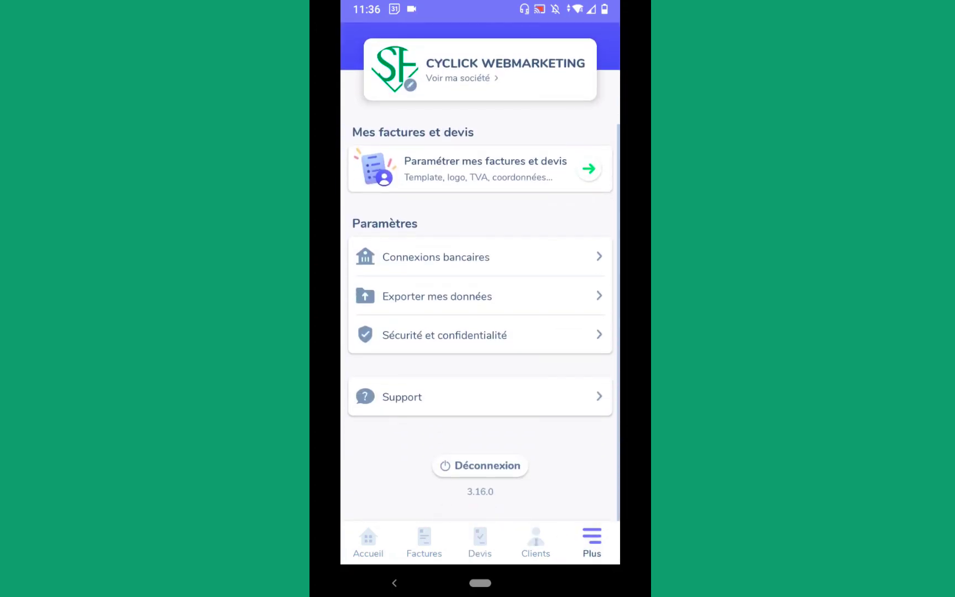